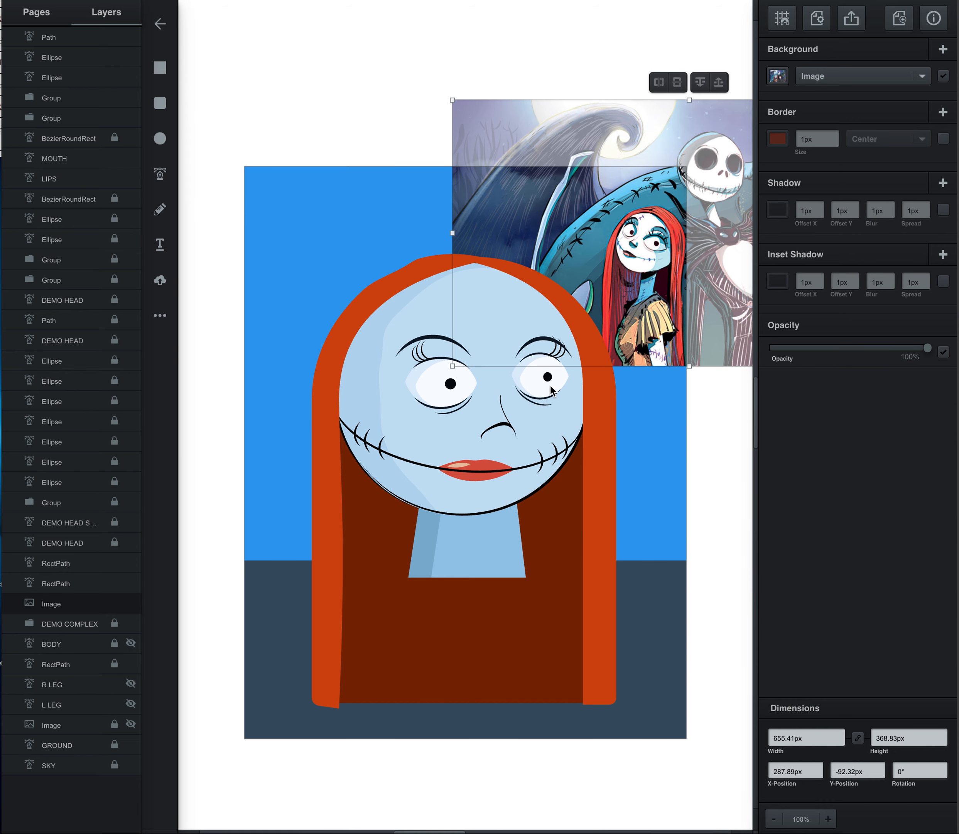
# Step: Narrow the two neck shapes together to about 72 px wide and place them centred under the head
pyautogui.scroll(-1, 550, 386)
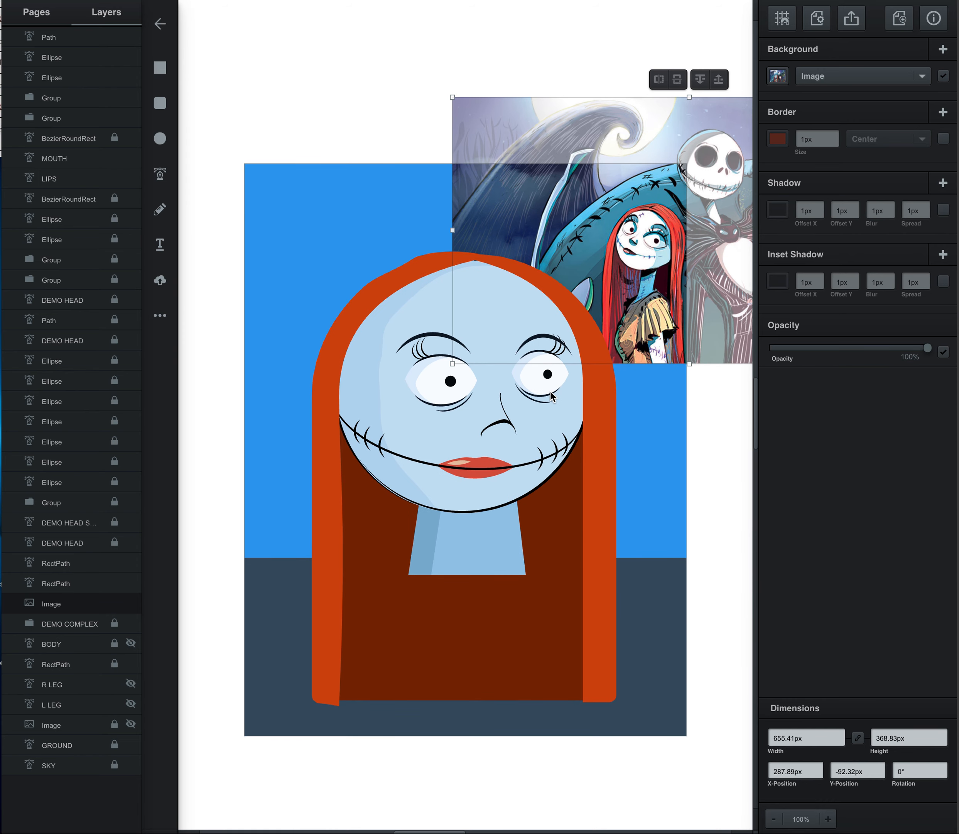
pyautogui.scroll(5, 550, 395)
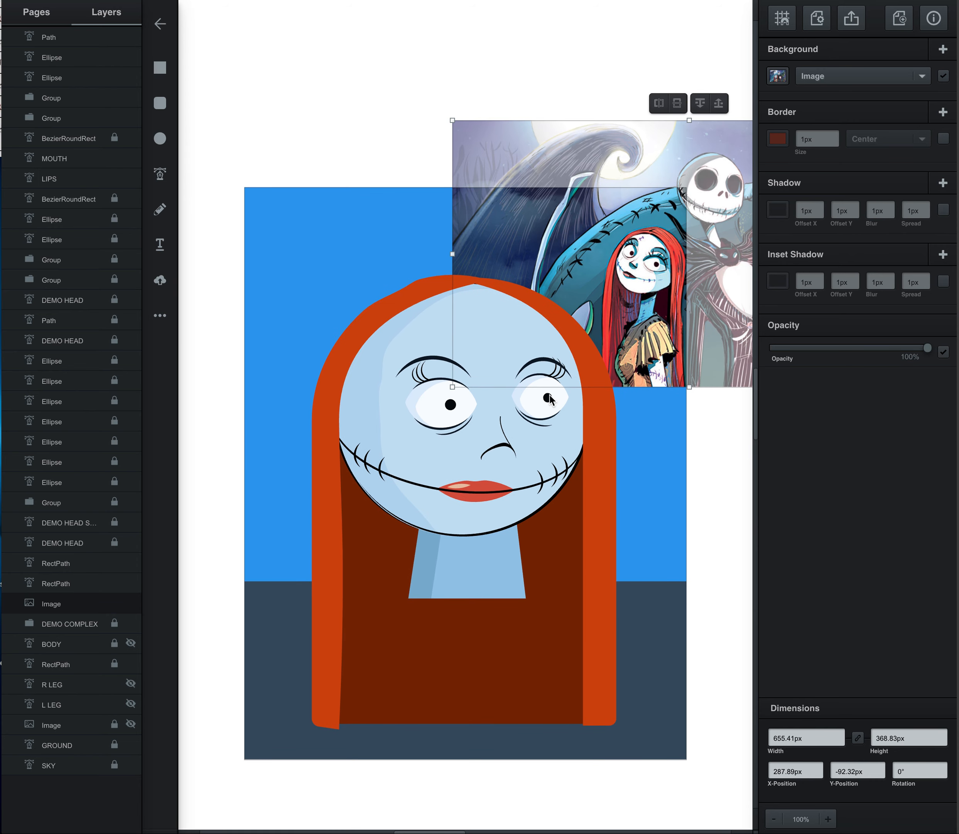
pyautogui.scroll(-2, 507, 378)
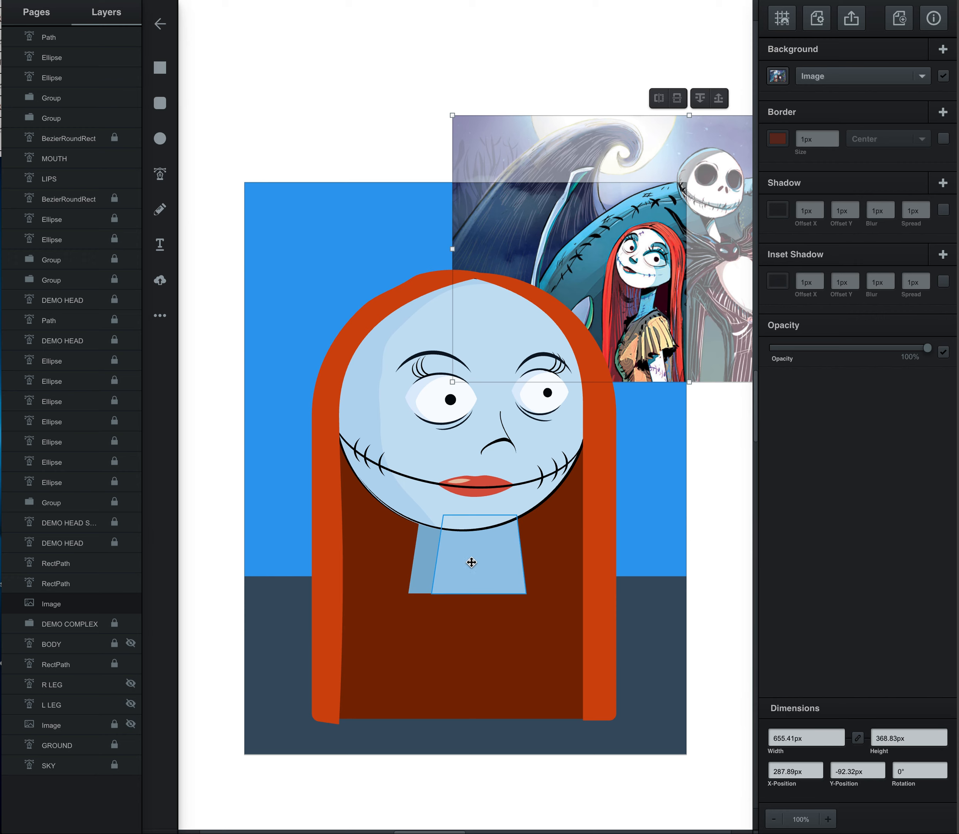
pyautogui.click(454, 575)
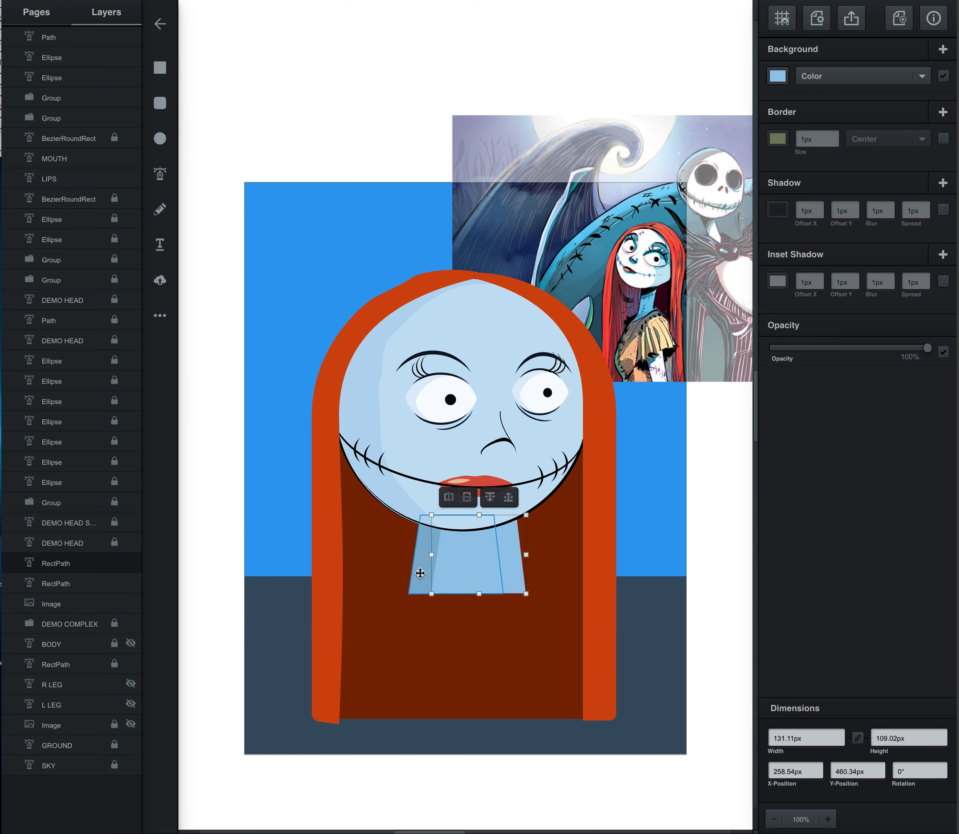
pyautogui.keyDown('shift'); pyautogui.click(421, 573); pyautogui.keyUp('shift')
pyautogui.moveTo(406, 554); pyautogui.dragTo(471, 572)
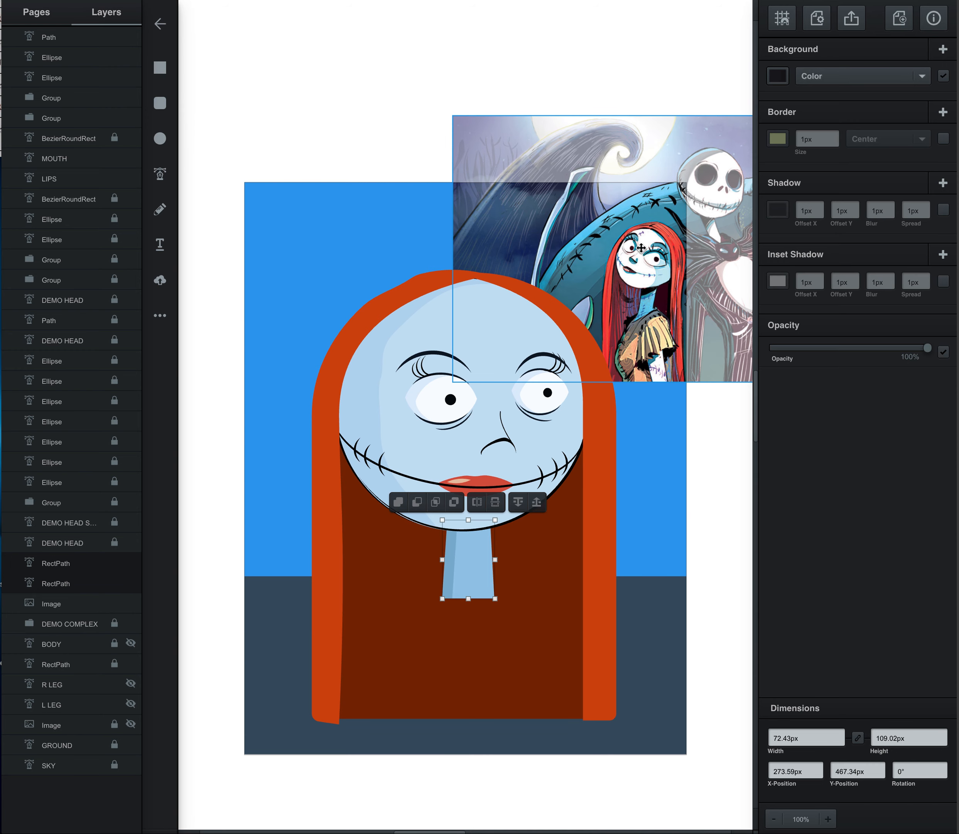
pyautogui.click(415, 177)
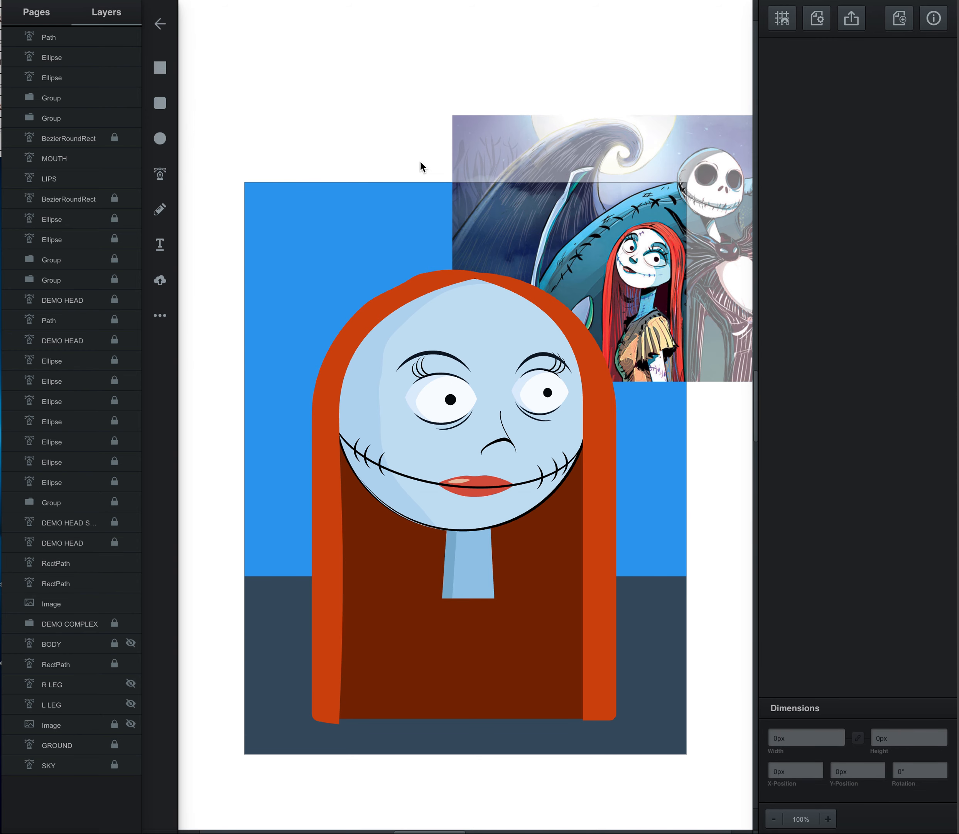
# Step: Add a new blank page and draw a circle about 365 px in diameter near its centre
pyautogui.scroll(2, 316, 146)
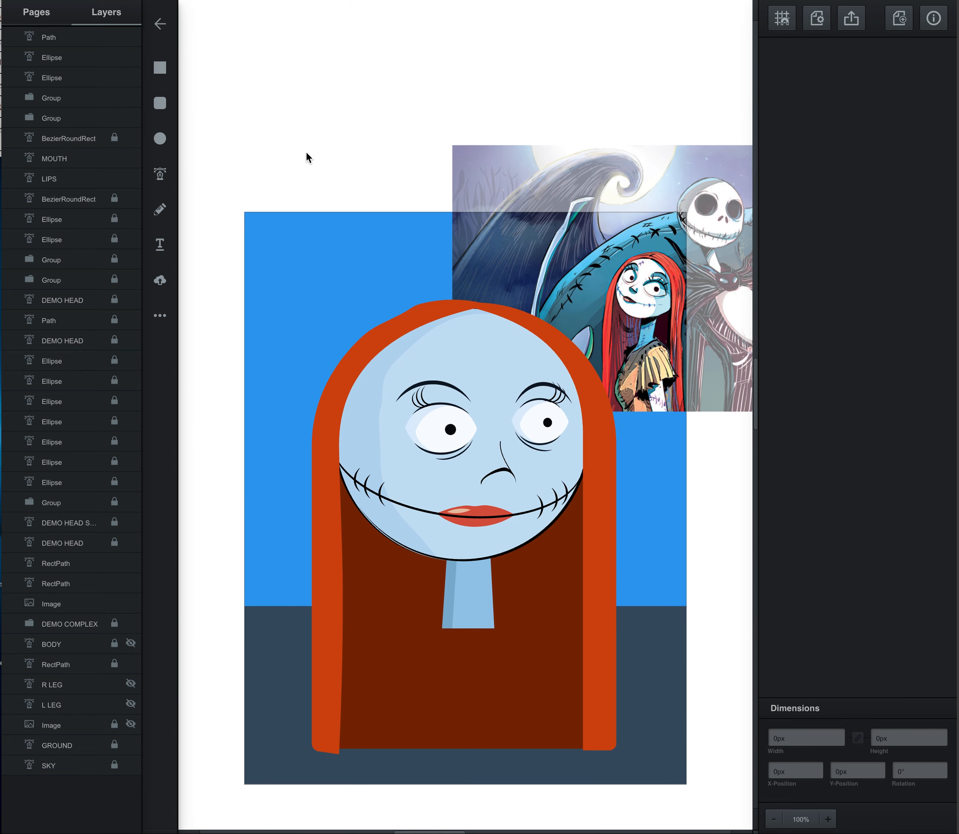
pyautogui.scroll(-1, 347, 144)
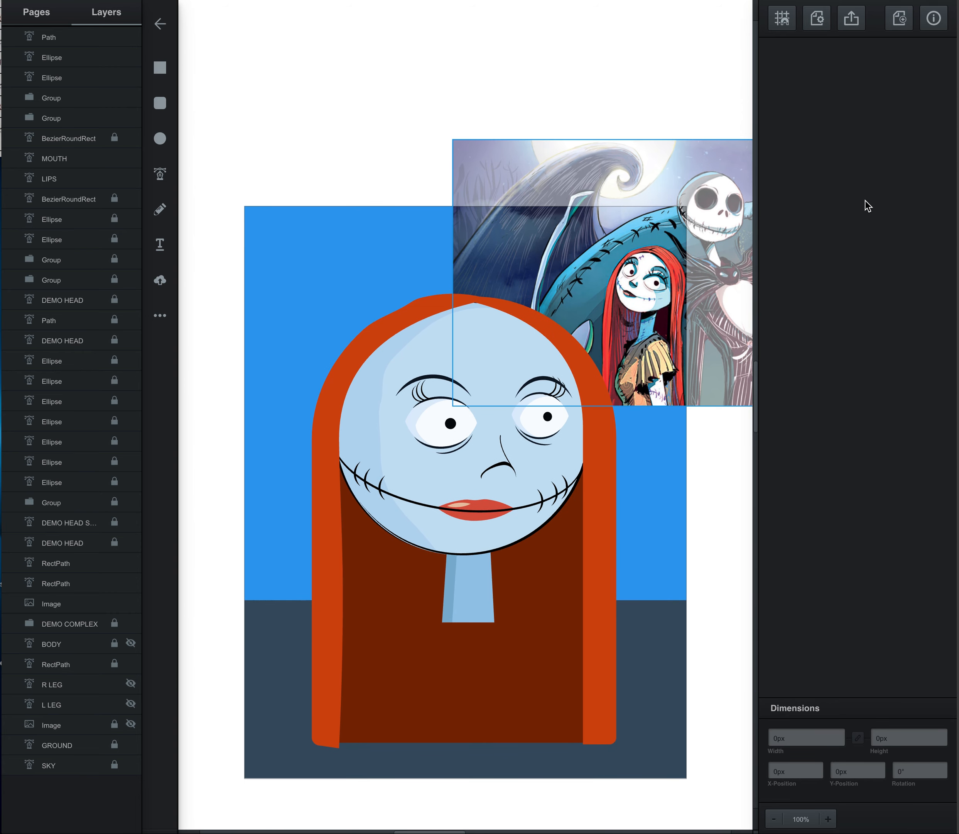
pyautogui.click(899, 26)
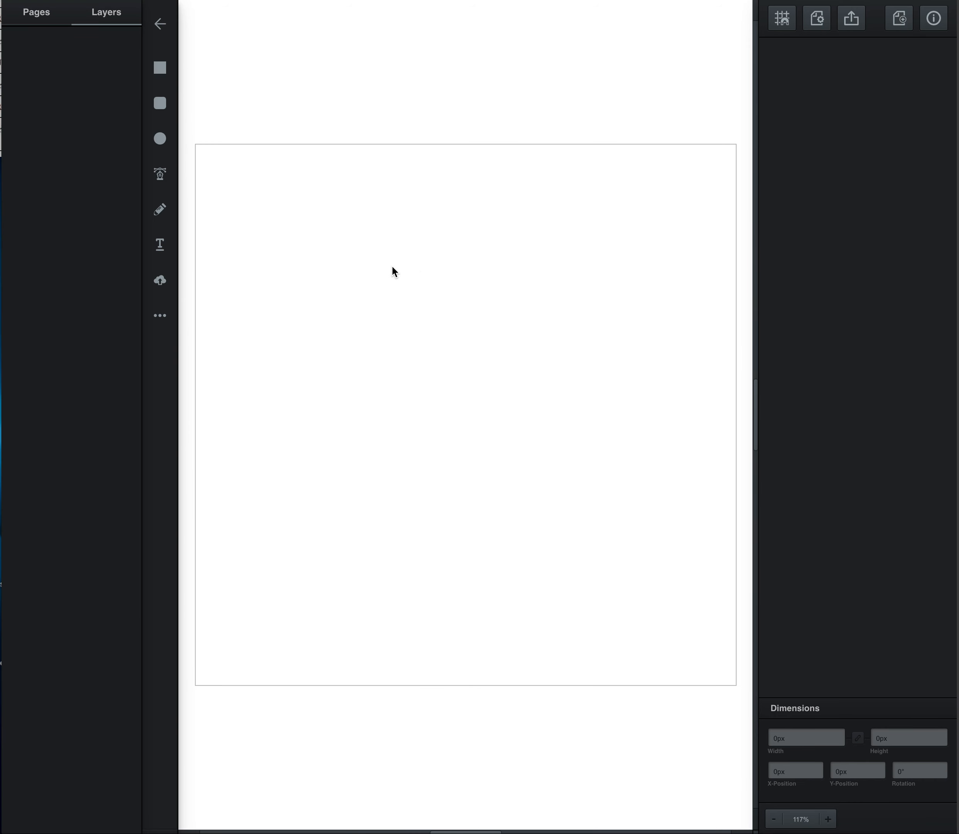
pyautogui.click(160, 139)
pyautogui.moveTo(343, 239); pyautogui.dragTo(615, 553)
pyautogui.moveTo(493, 476); pyautogui.dragTo(487, 472)
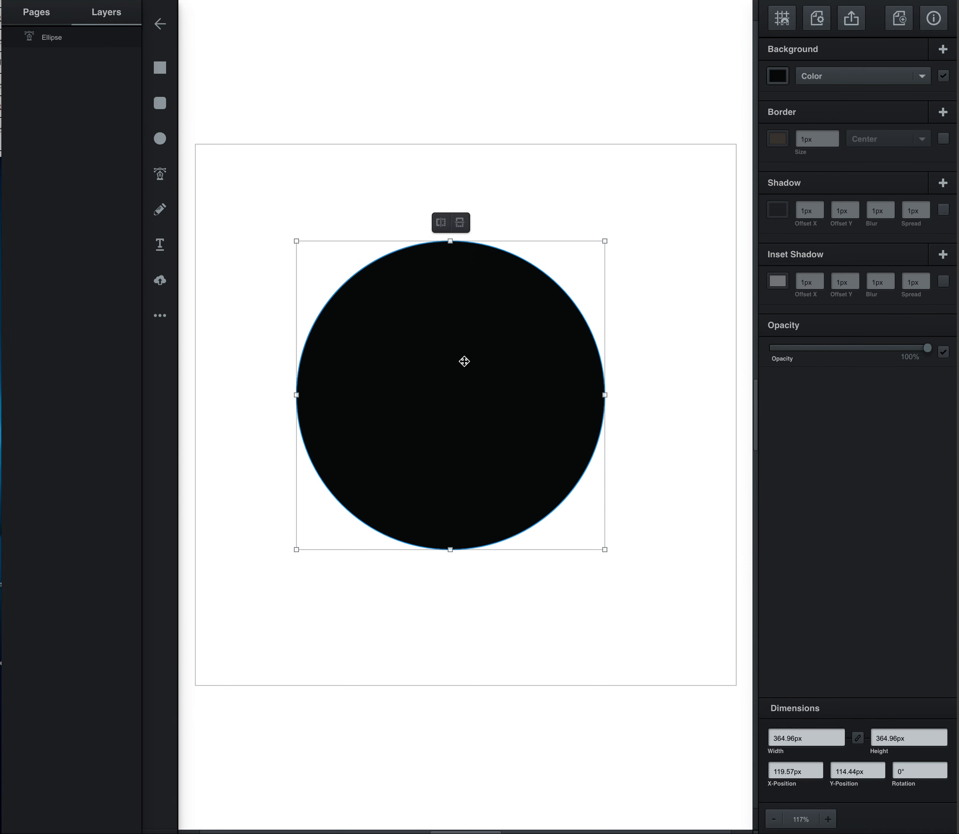
# Step: Change the circle's background colour to light blue #add0f6
pyautogui.click(779, 76)
pyautogui.moveTo(705, 69); pyautogui.dragTo(646, 20)
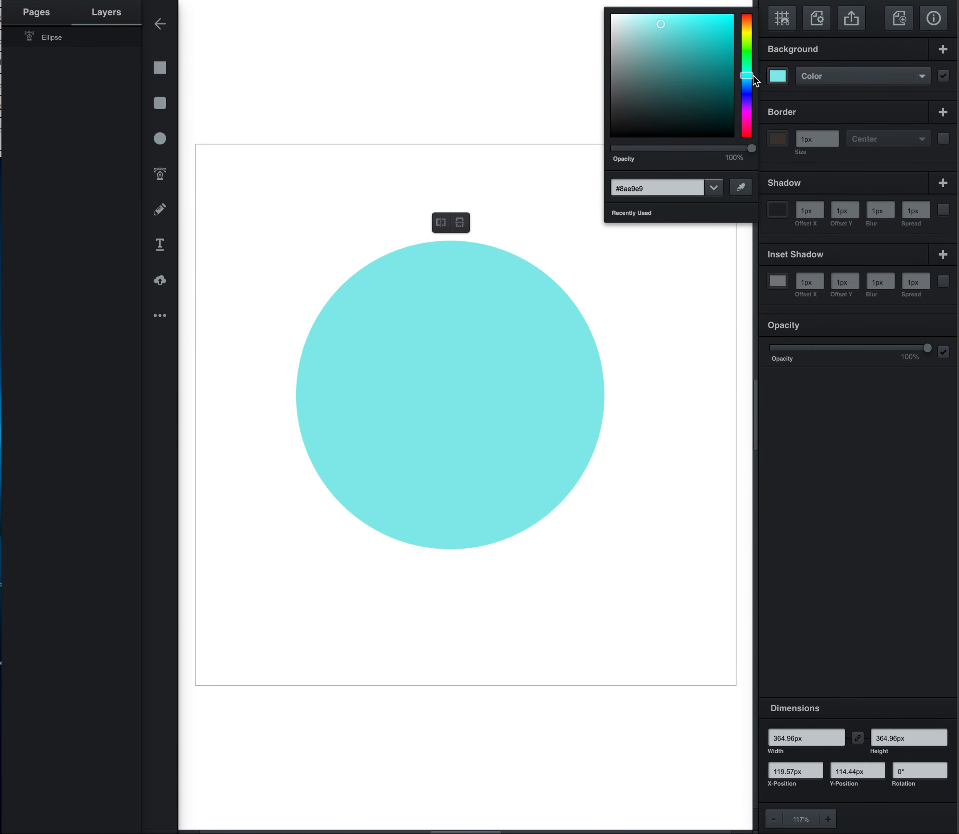
pyautogui.moveTo(747, 75)
pyautogui.mouseDown()
pyautogui.moveTo(746, 87)
pyautogui.moveTo(736, 81)
pyautogui.mouseUp()
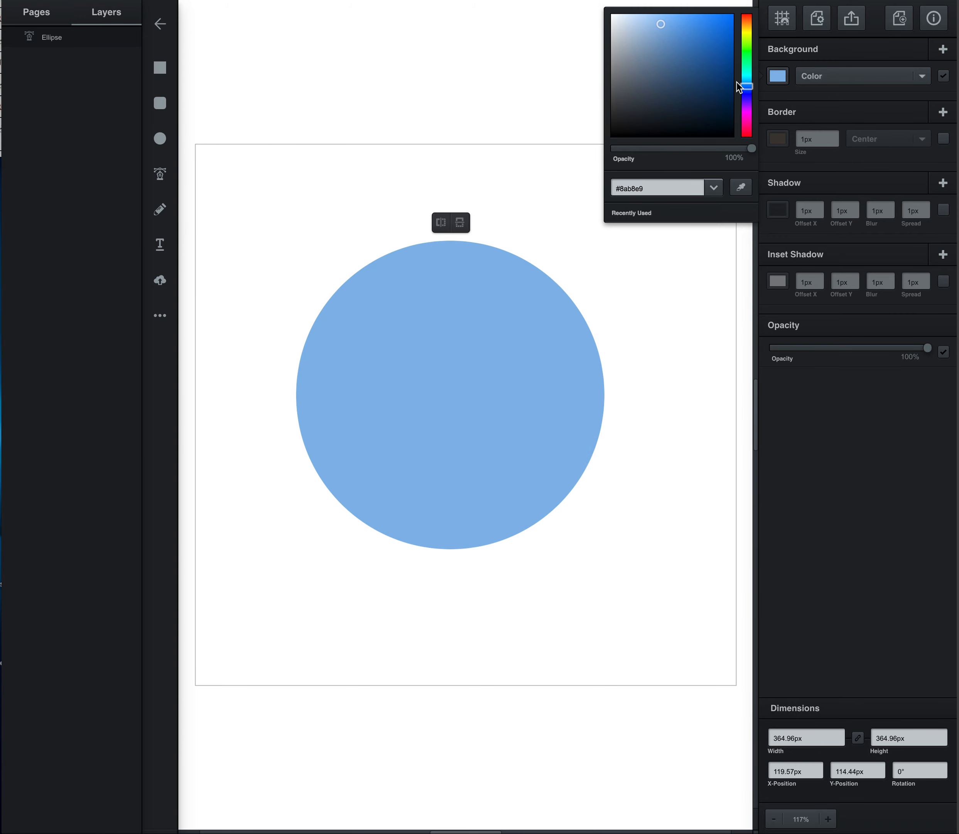
pyautogui.moveTo(658, 22); pyautogui.dragTo(648, 18)
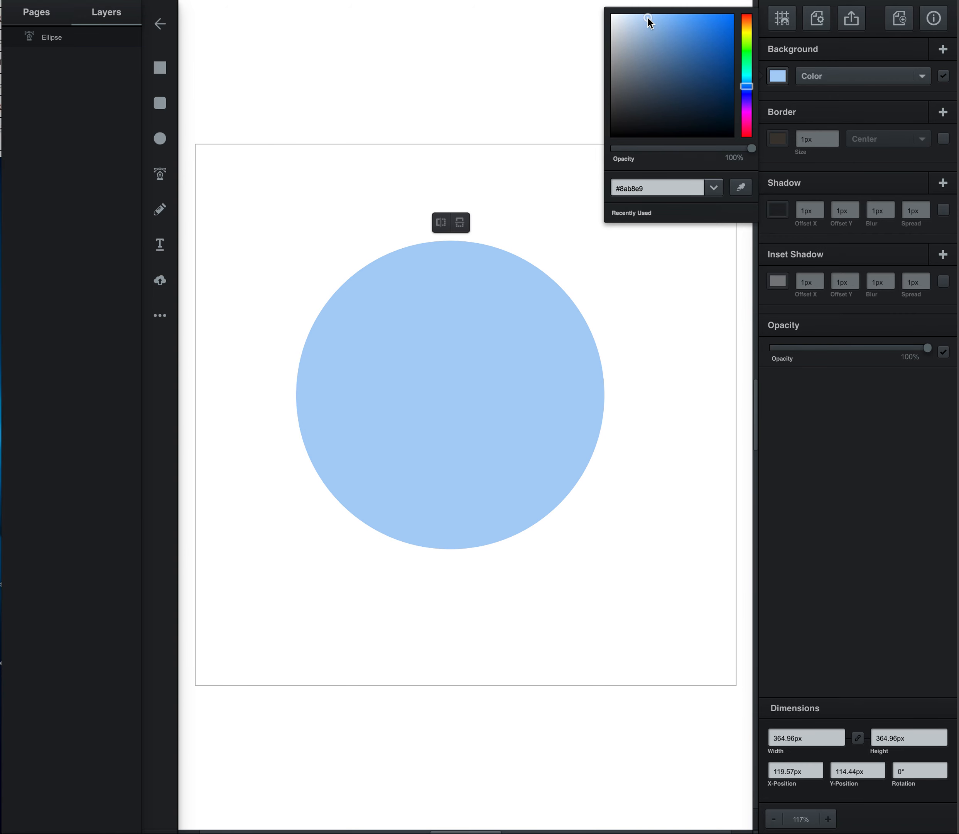
pyautogui.click(409, 434)
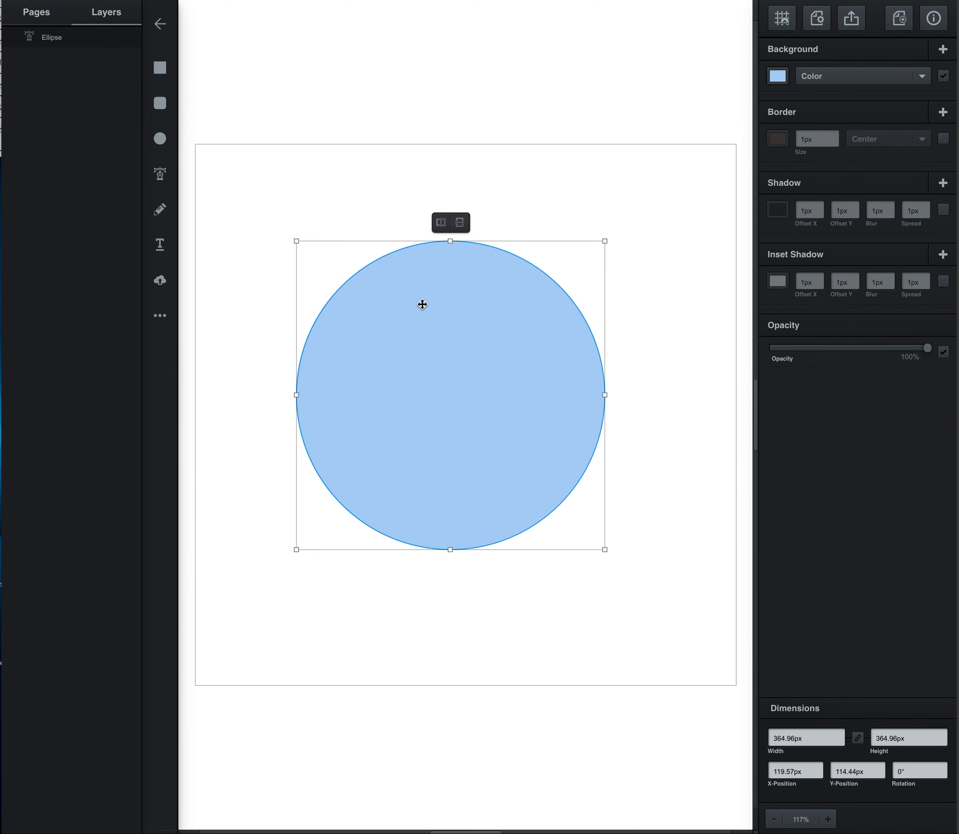
# Step: Move the circle to the page's upper left, at about X 24.7 px and Y 37.5 px
pyautogui.moveTo(434, 374); pyautogui.dragTo(391, 284)
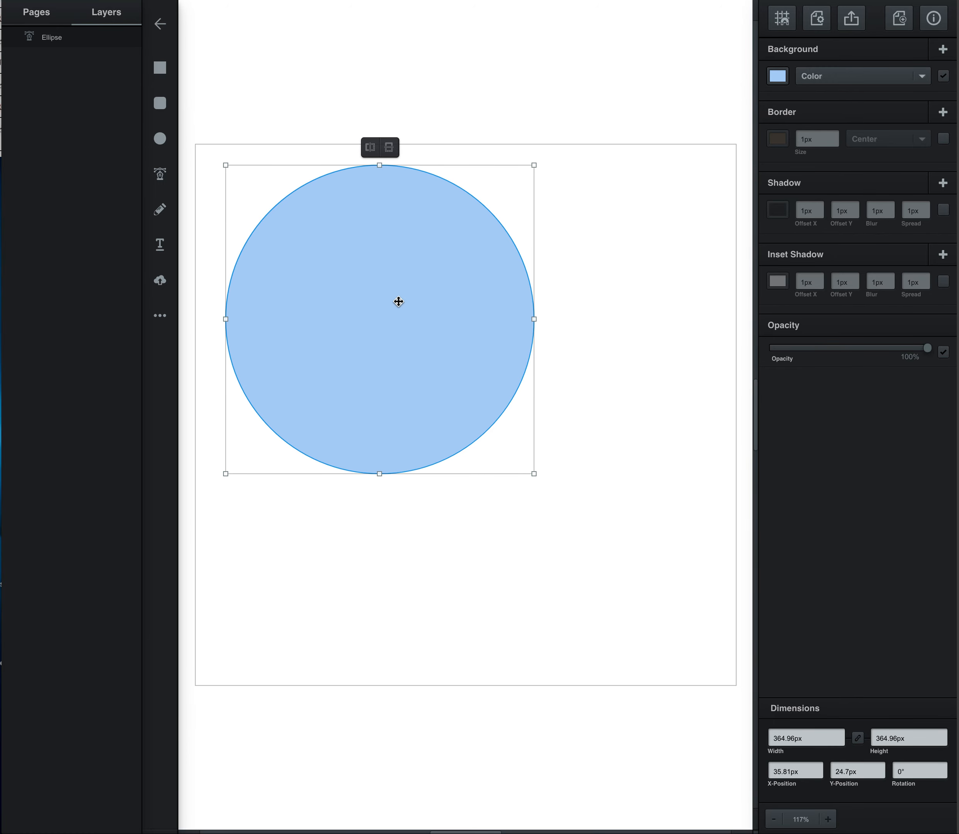
pyautogui.moveTo(467, 388); pyautogui.dragTo(475, 420)
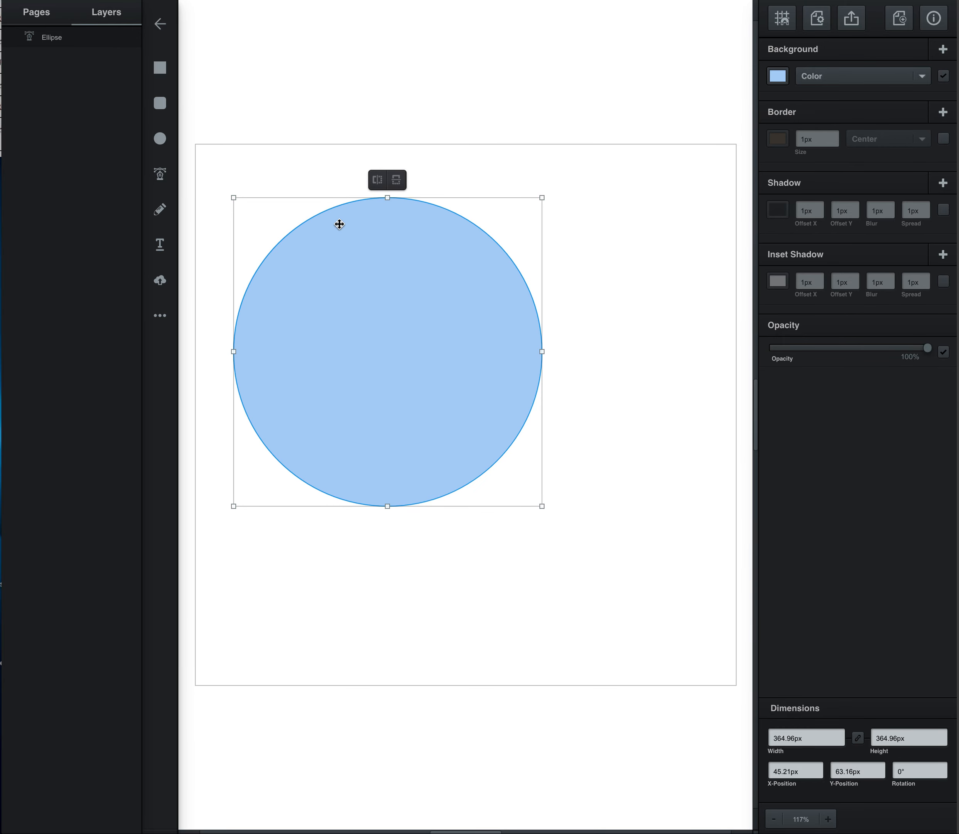
pyautogui.moveTo(397, 322); pyautogui.dragTo(380, 299)
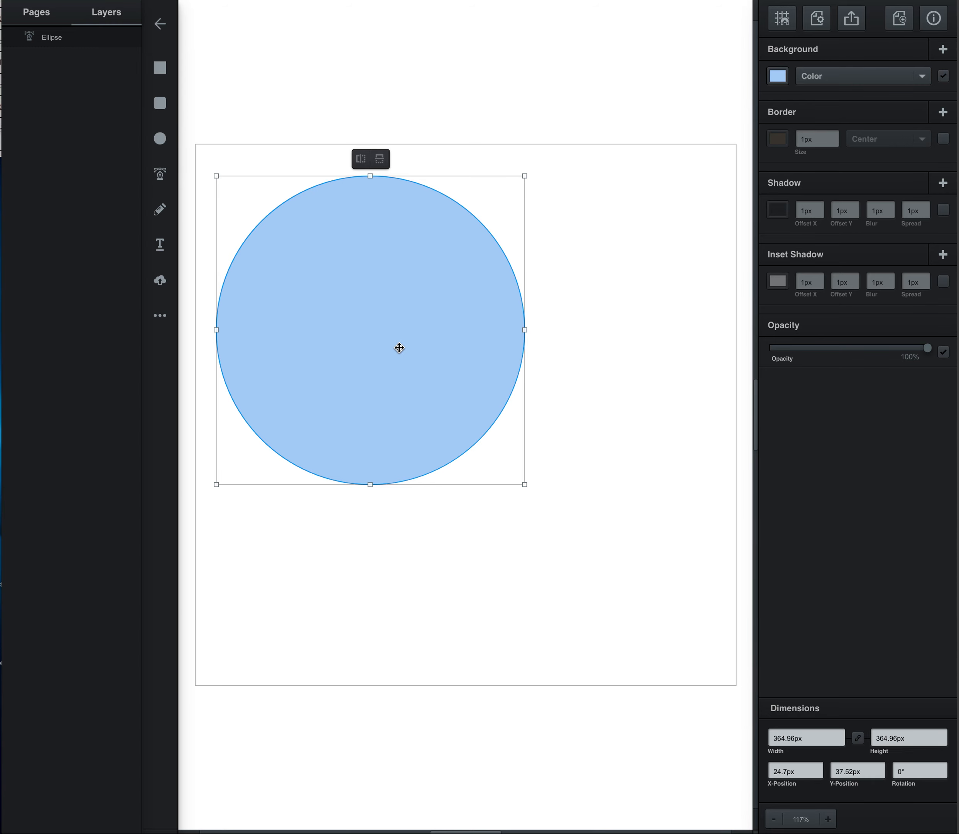
# Step: Duplicate the circle twice and place the overlapping copies below and to the right of the original
pyautogui.hotkey('ctrl', 'd')
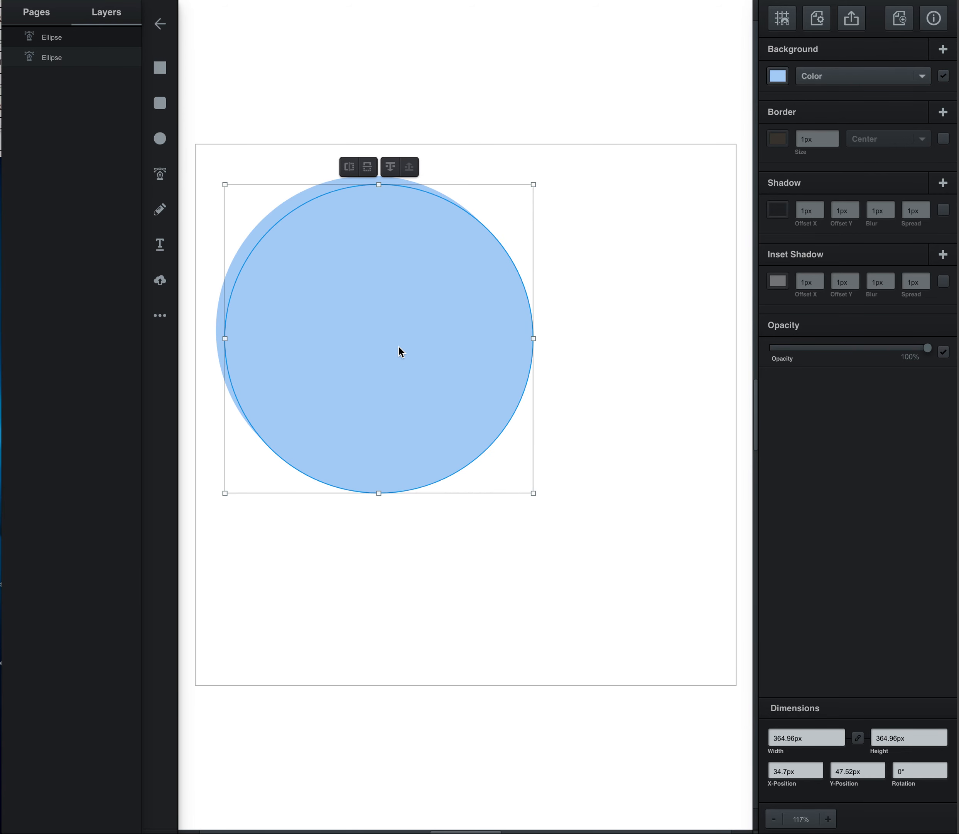
pyautogui.moveTo(399, 347); pyautogui.dragTo(510, 504)
pyautogui.hotkey('ctrl', 'd')
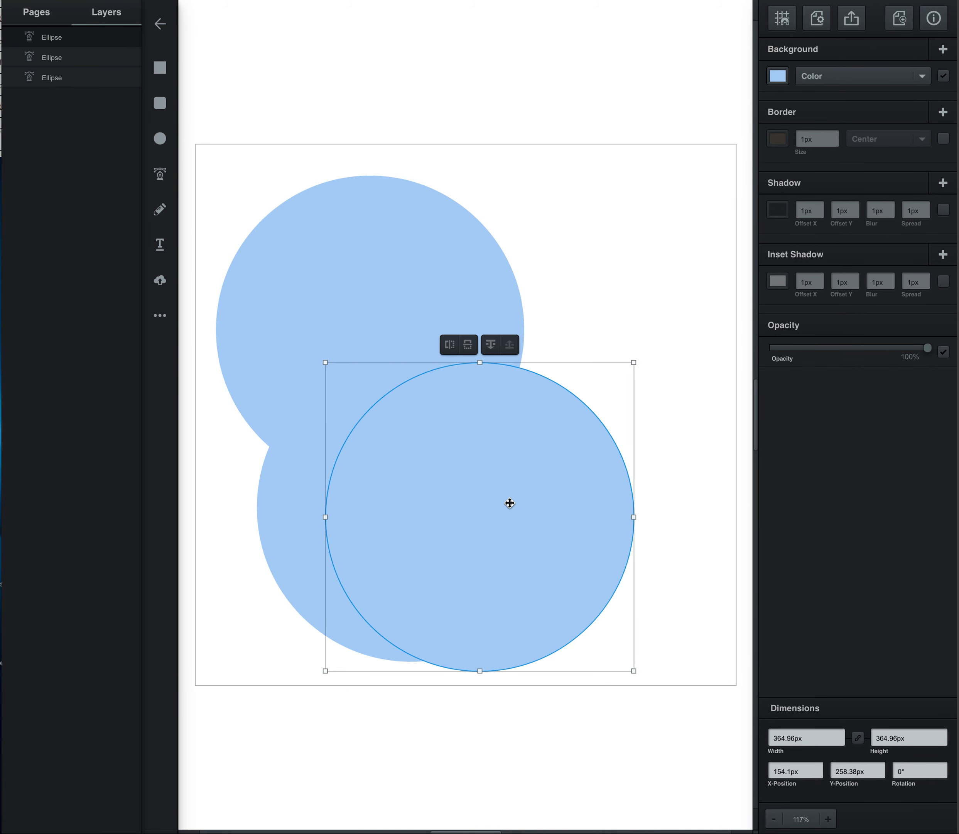
# Step: Recolour the middle-layer circle copy to the darker grey-blue #94afcc for the shadow
pyautogui.click(291, 491)
pyautogui.click(319, 262)
pyautogui.click(296, 558)
pyautogui.click(582, 542)
pyautogui.click(294, 541)
pyautogui.click(766, 74)
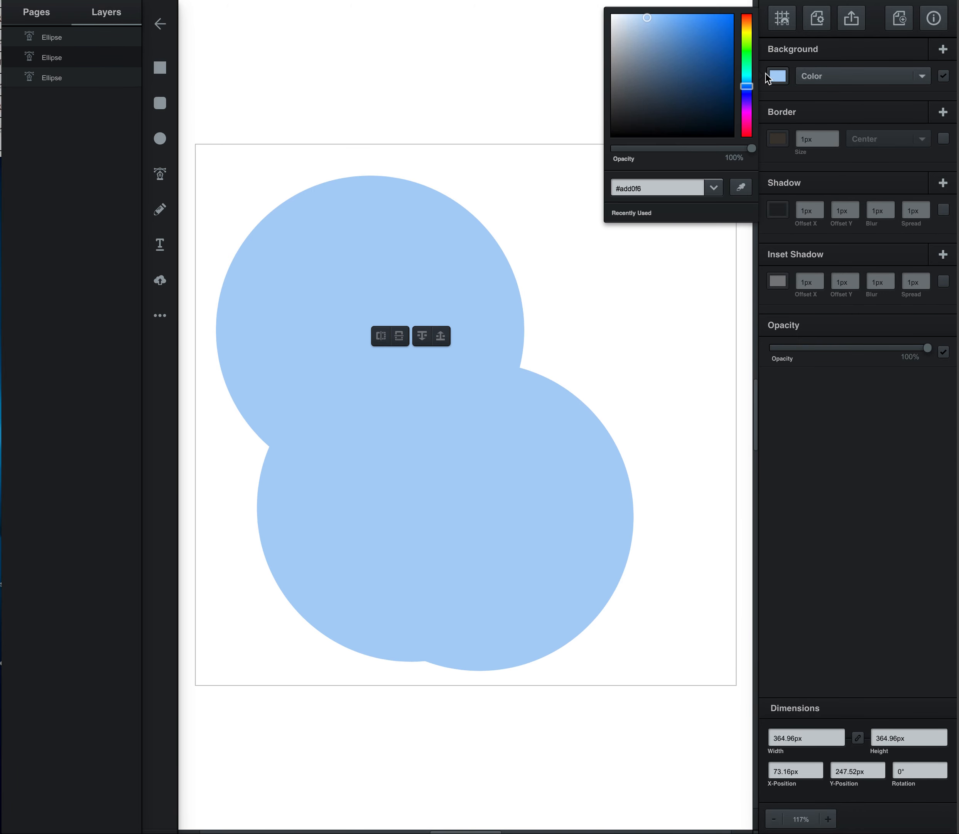
pyautogui.click(645, 37)
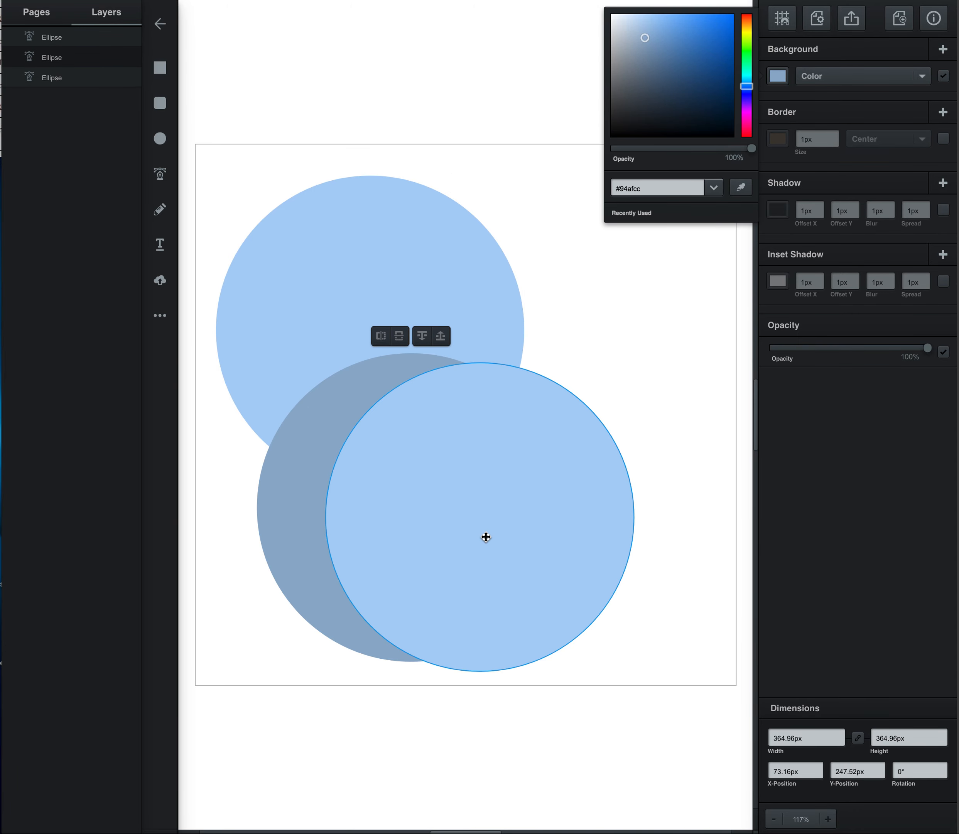
# Step: Shift the light top copy to about X 115 px, Y 248 px and align the darker circle exactly over the original
pyautogui.click(486, 536)
pyautogui.moveTo(501, 540); pyautogui.dragTo(472, 527)
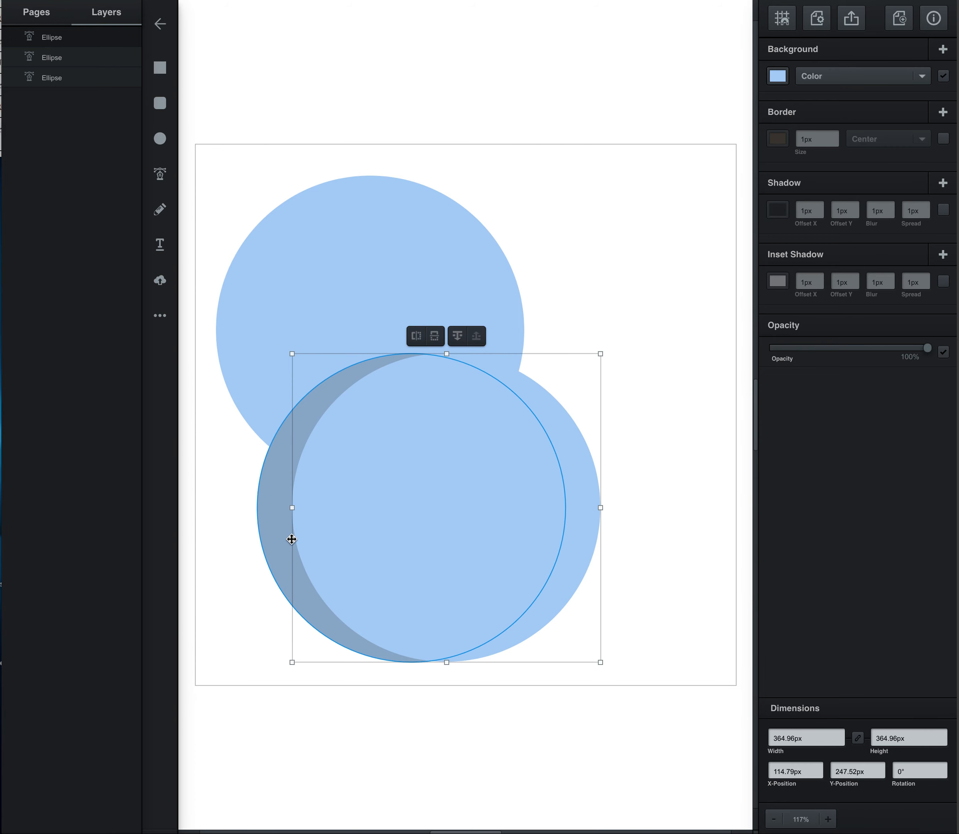
pyautogui.moveTo(272, 527); pyautogui.dragTo(230, 355)
pyautogui.click(292, 417)
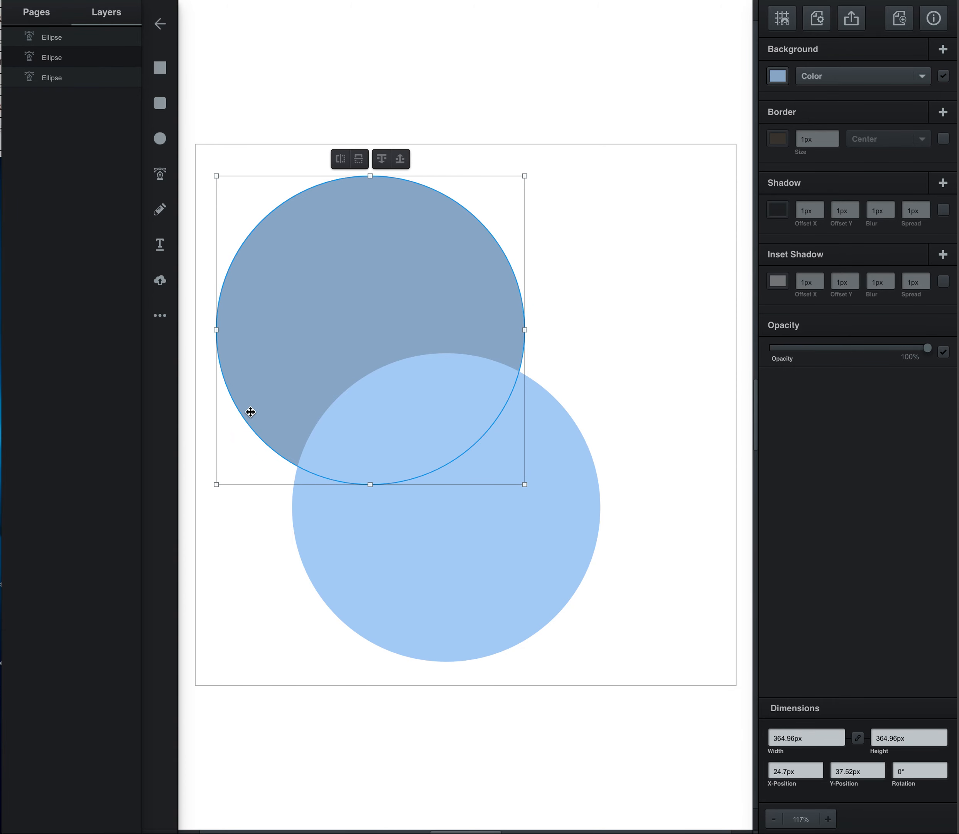
# Step: Move the light top circle over the darker one, offset to the right, and enlarge it to about 453 px in diameter
pyautogui.moveTo(534, 585); pyautogui.dragTo(507, 406)
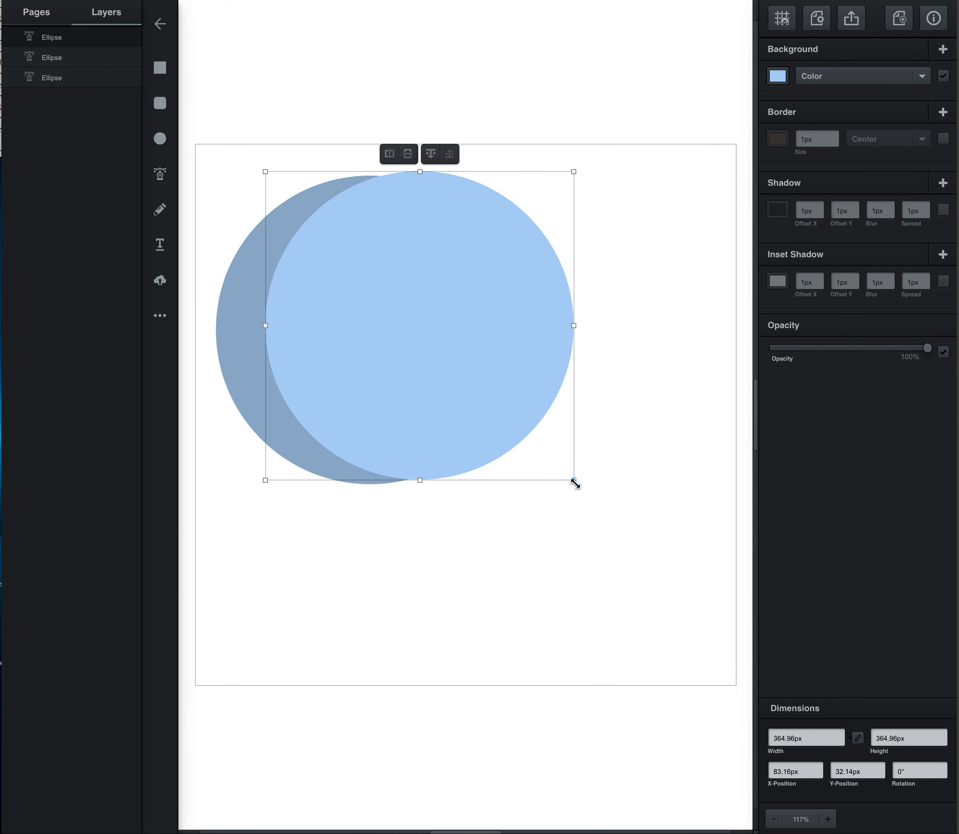
pyautogui.moveTo(443, 360)
pyautogui.mouseDown()
pyautogui.moveTo(435, 375)
pyautogui.moveTo(467, 349)
pyautogui.moveTo(445, 351)
pyautogui.moveTo(443, 365)
pyautogui.moveTo(484, 358)
pyautogui.moveTo(448, 366)
pyautogui.mouseUp()
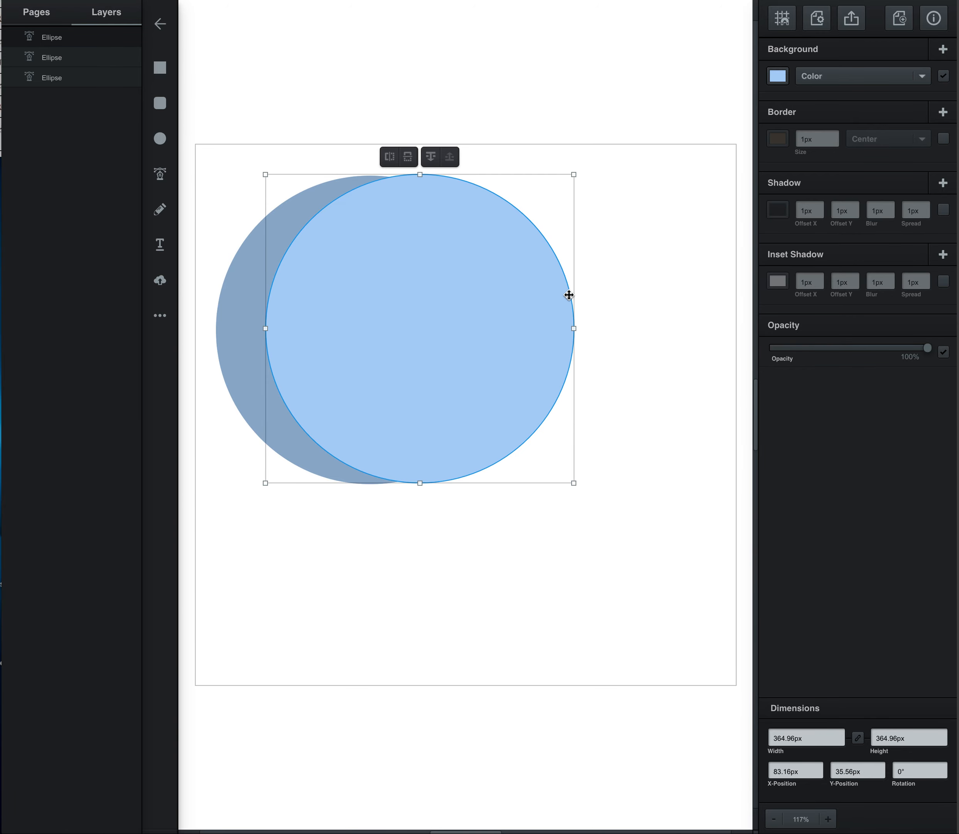
pyautogui.moveTo(573, 175); pyautogui.dragTo(636, 154)
pyautogui.moveTo(591, 272); pyautogui.dragTo(591, 306)
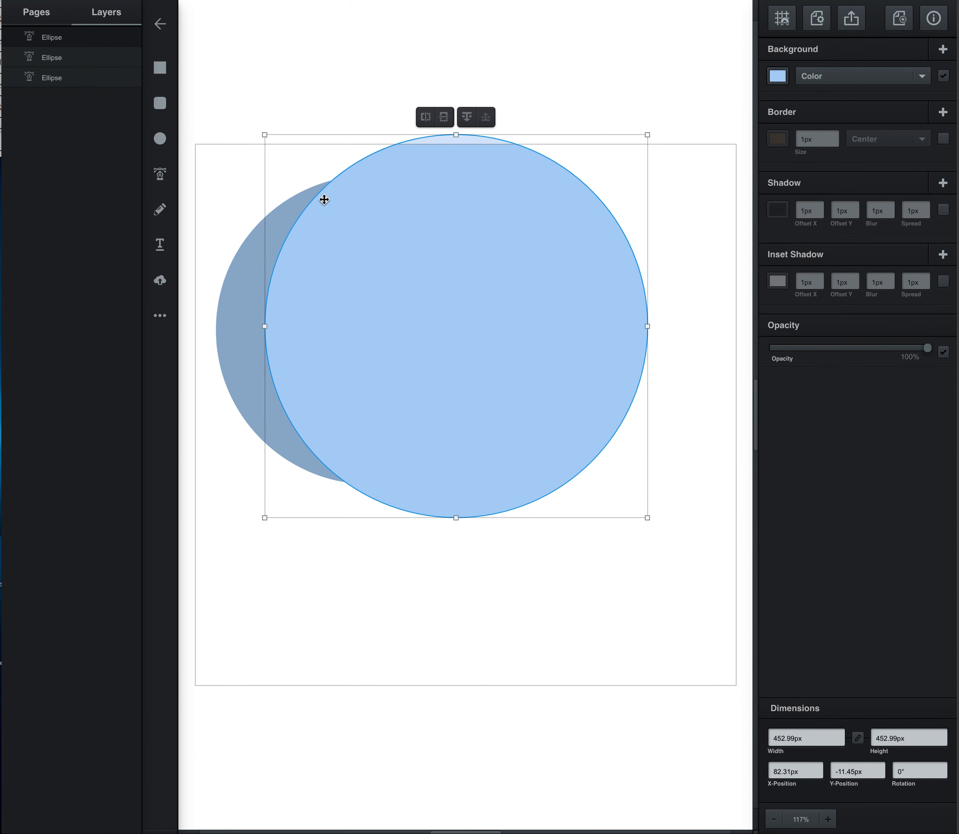
# Step: Rename the bottom ellipse layer as BASE
pyautogui.keyDown('shift'); pyautogui.click(243, 365); pyautogui.keyUp('shift')
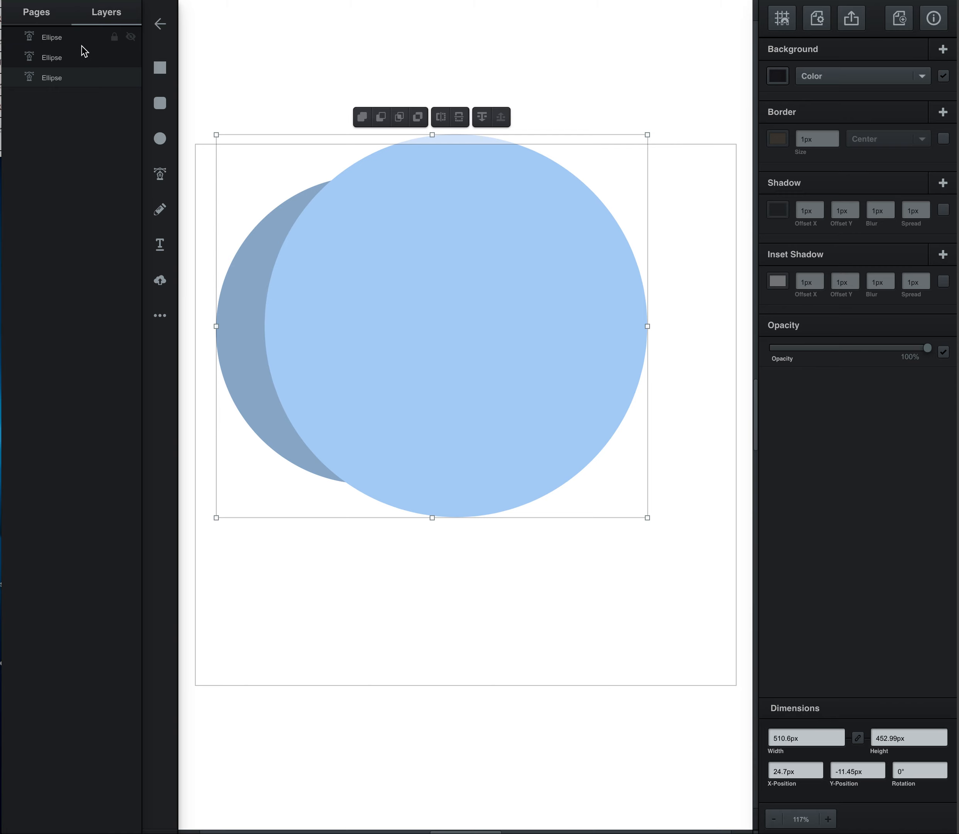
pyautogui.click(57, 77)
pyautogui.doubleClick(59, 77)
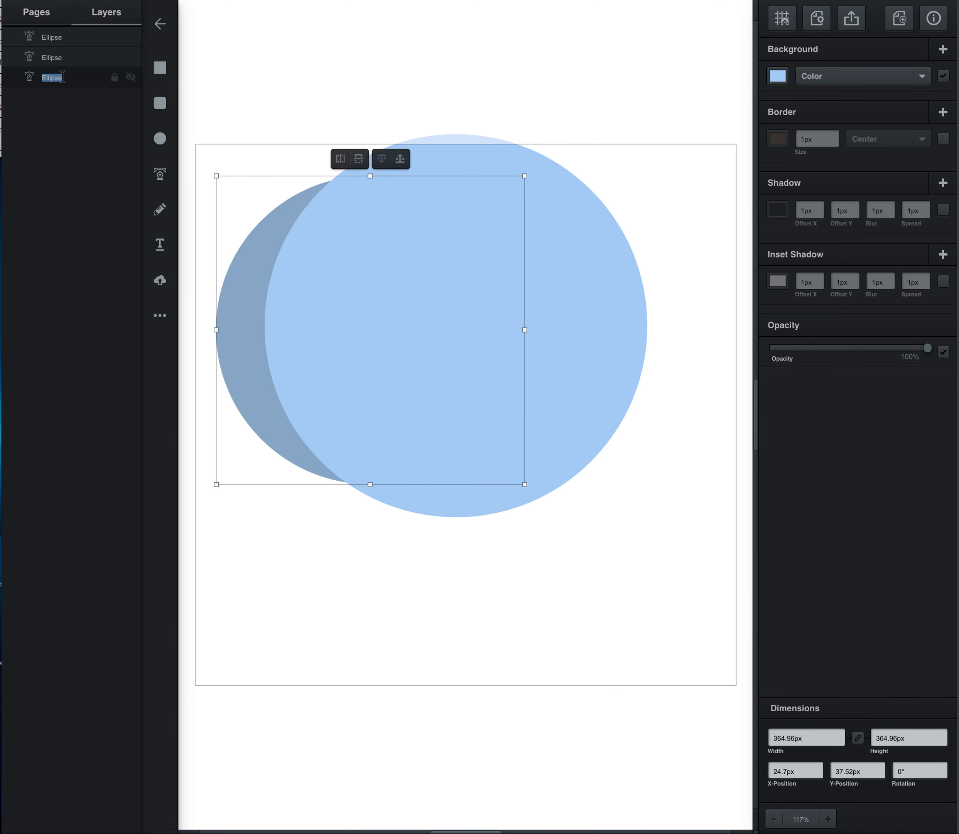
pyautogui.write('BASE')
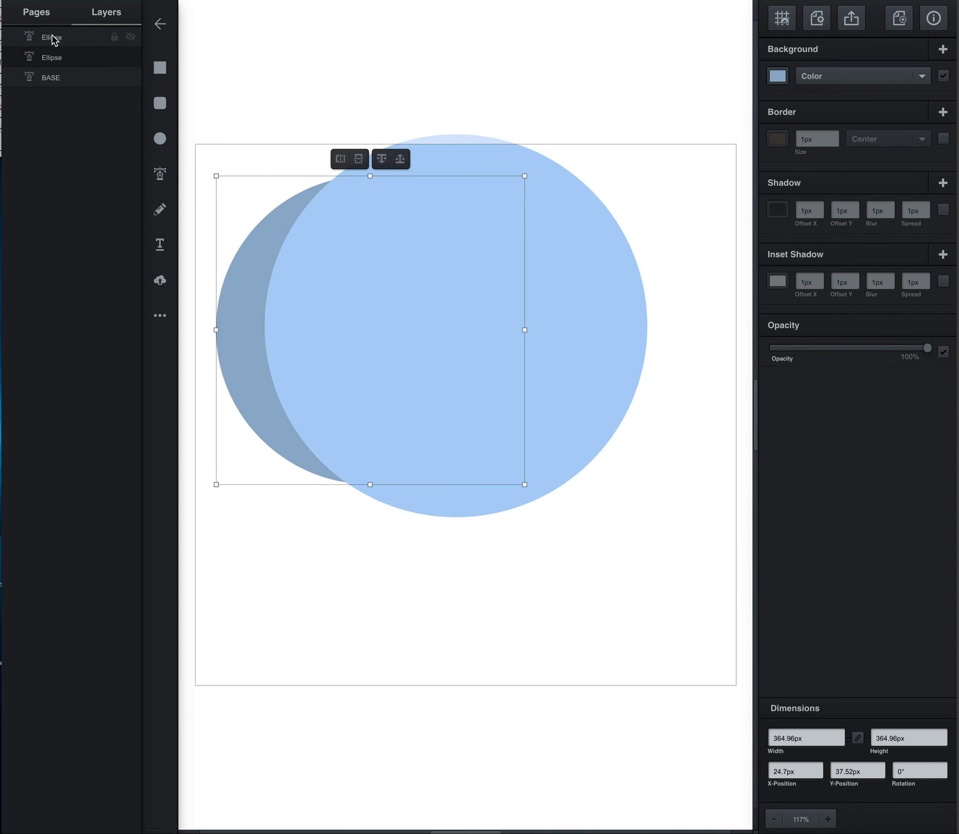
# Step: Subtract the large top circle from the darker circle to leave a crescent shadow on the base circle
pyautogui.click(68, 37)
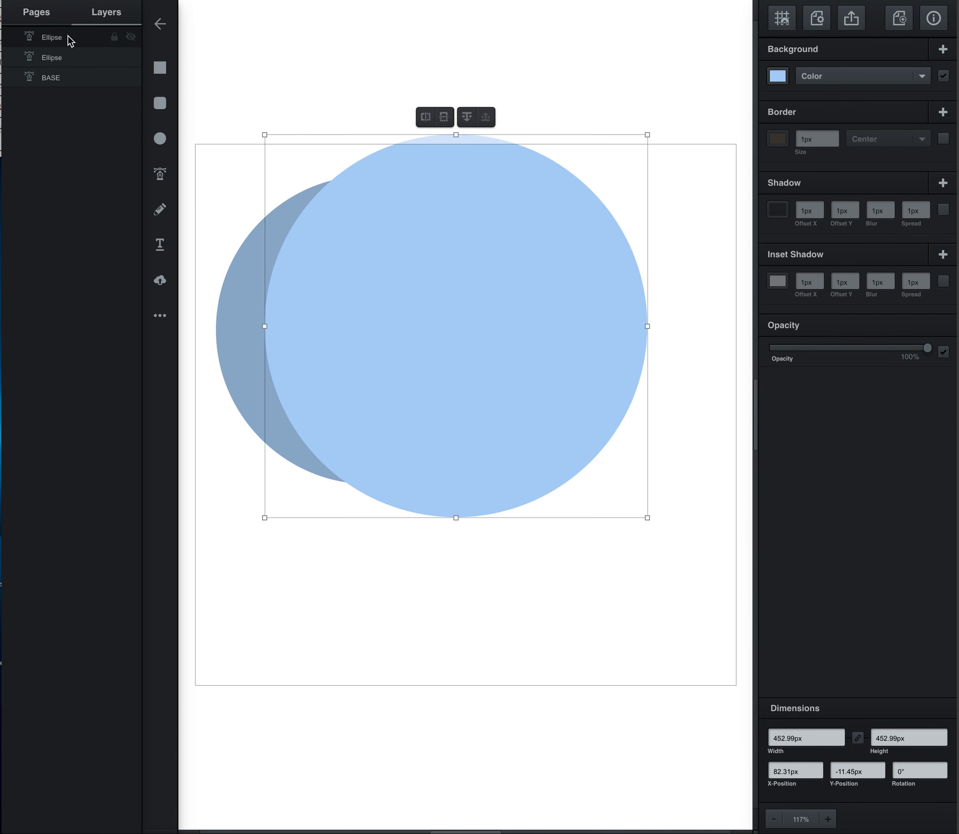
pyautogui.keyDown('shift'); pyautogui.click(80, 60); pyautogui.keyUp('shift')
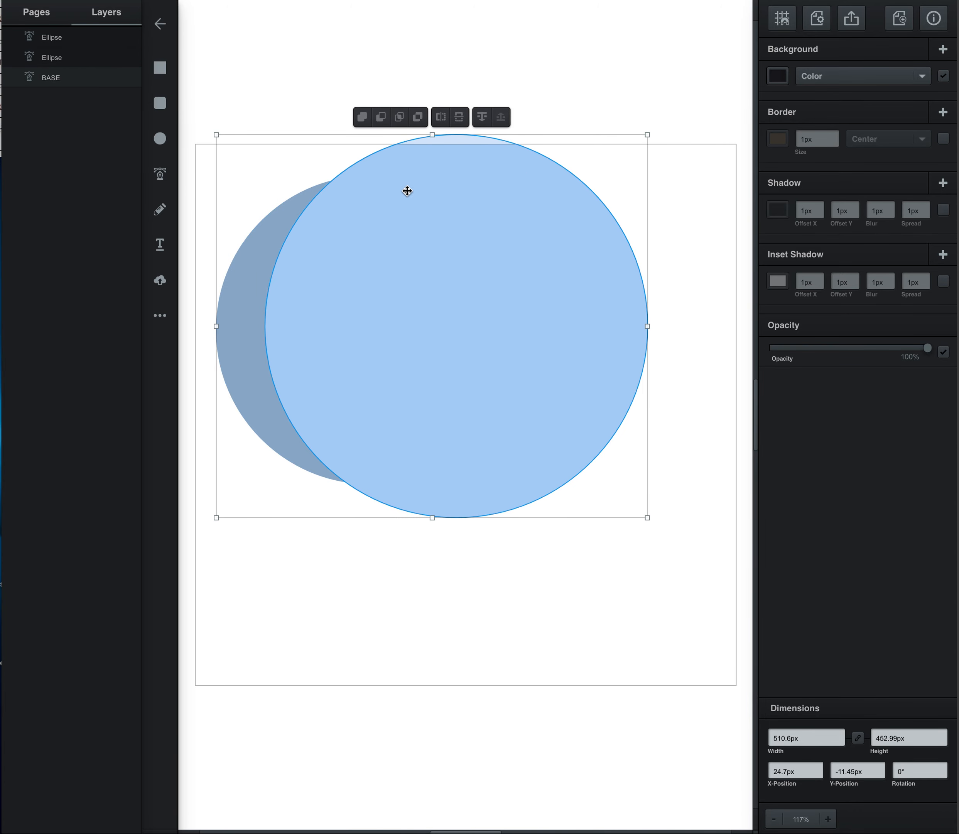
pyautogui.click(379, 119)
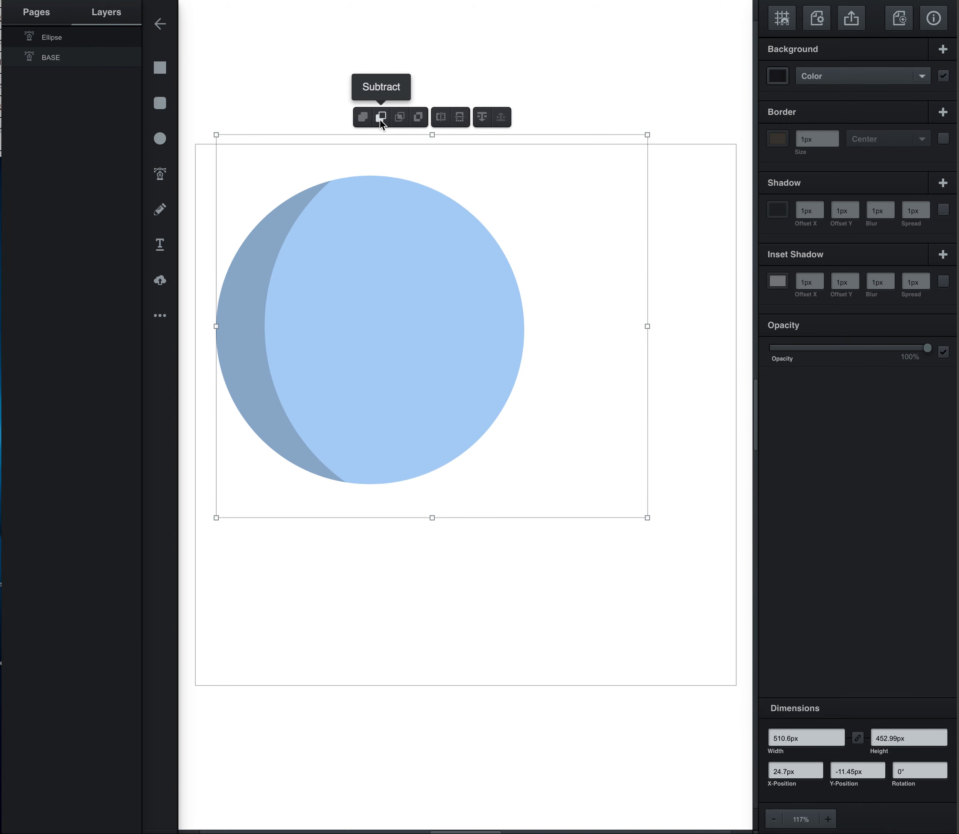
pyautogui.click(380, 118)
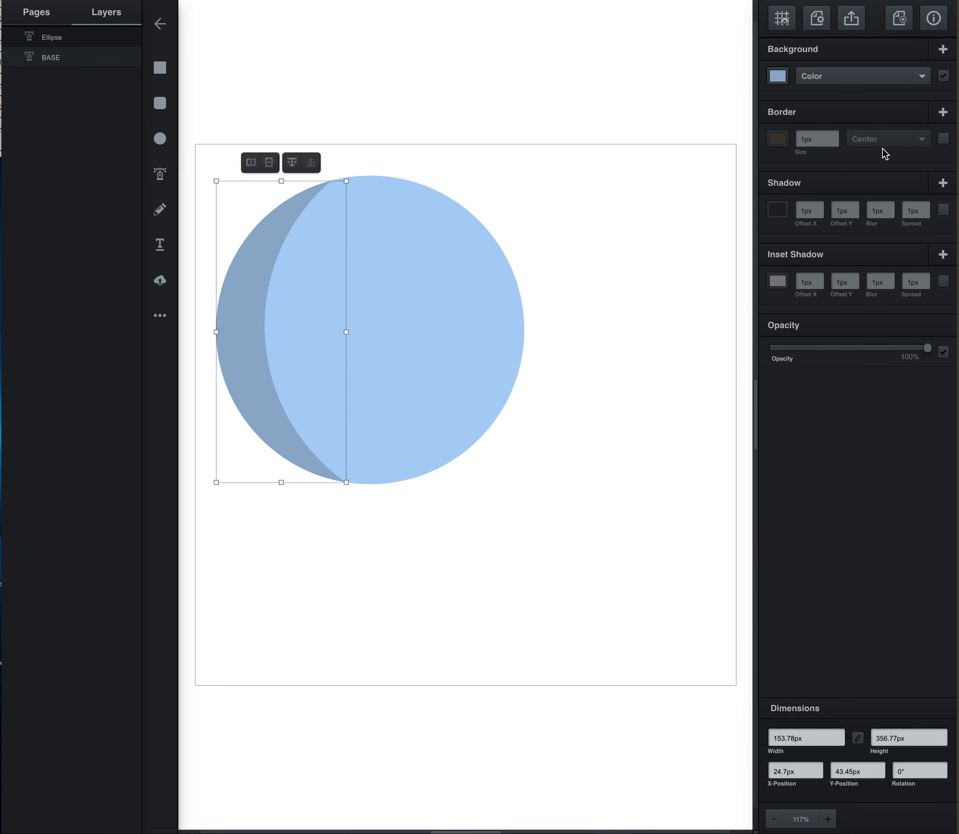
# Step: Lower the crescent shadow's opacity to 37%, keeping its colour #94afcc
pyautogui.click(781, 76)
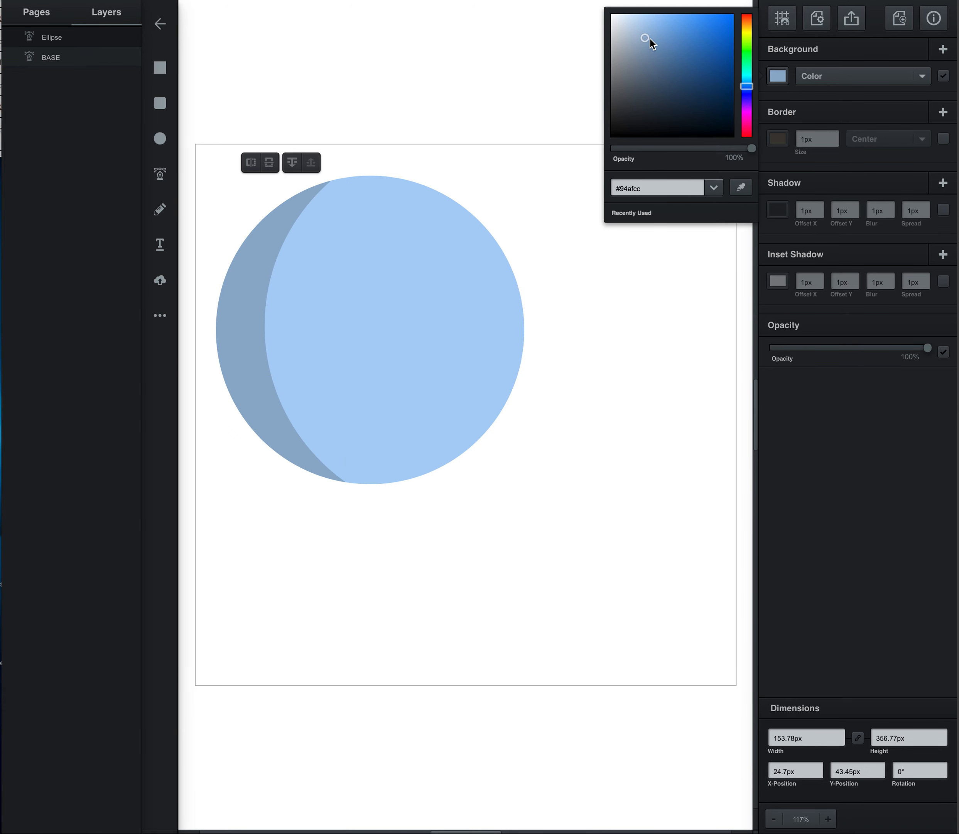
pyautogui.click(930, 352)
pyautogui.moveTo(928, 349); pyautogui.dragTo(916, 349)
pyautogui.moveTo(801, 353); pyautogui.dragTo(828, 349)
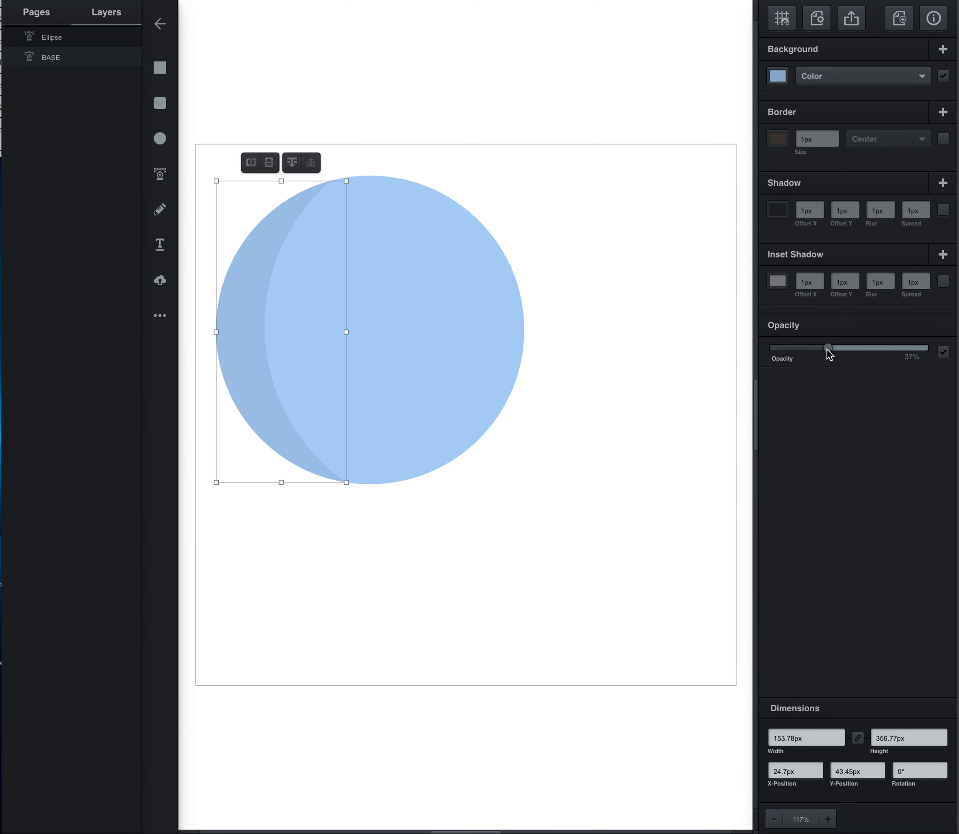
# Step: Rename the crescent's Ellipse layer as SHadow
pyautogui.doubleClick(50, 40)
pyautogui.write('SHadwo')
pyautogui.press('Return')
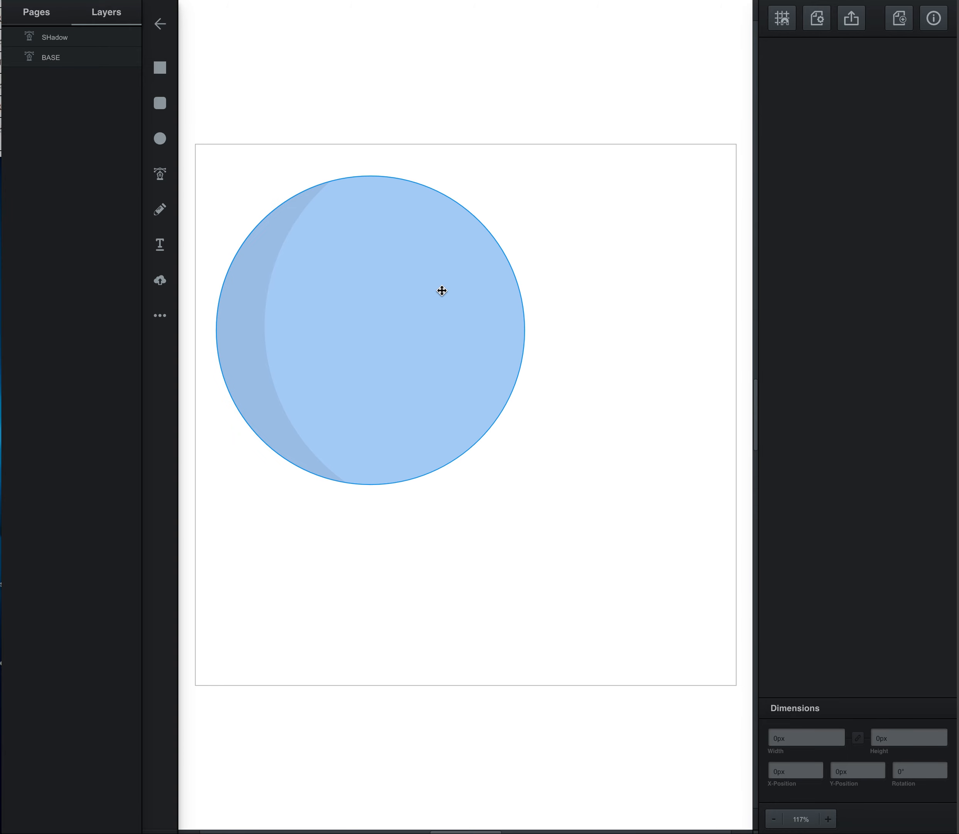
# Step: Duplicate the BASE circle twice, placing both copies almost on top of each other below and to the right of the original
pyautogui.click(417, 304)
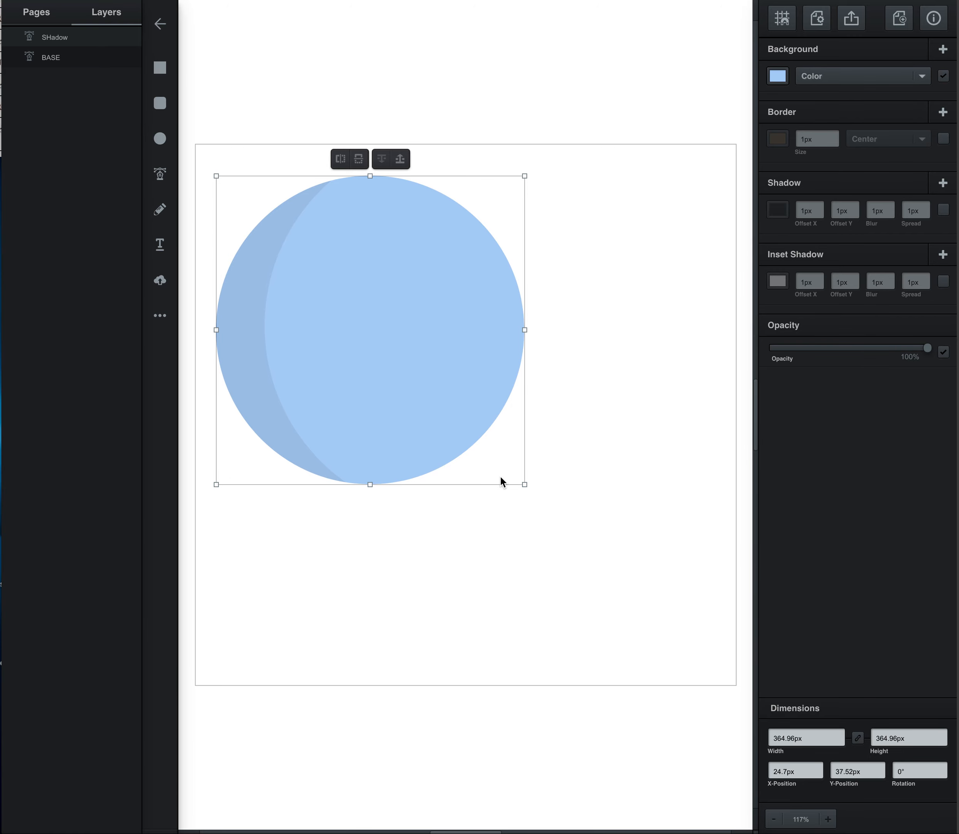
pyautogui.hotkey('ctrl', 'd')
pyautogui.moveTo(293, 404); pyautogui.dragTo(452, 548)
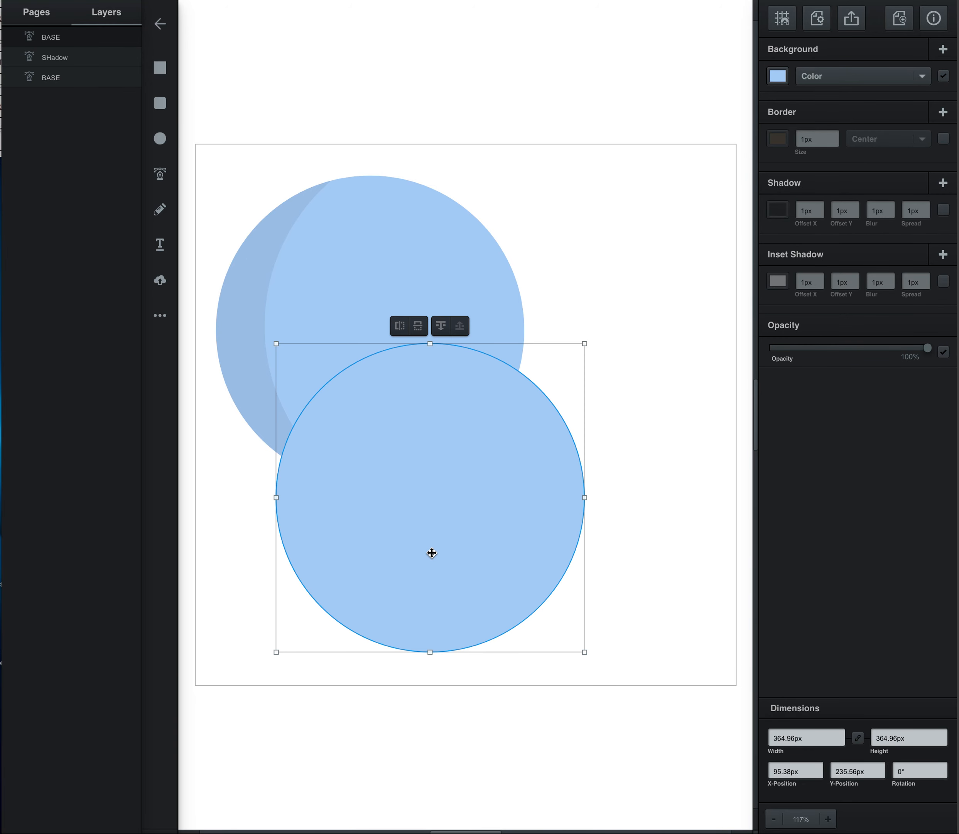
pyautogui.hotkey('ctrl', 'd')
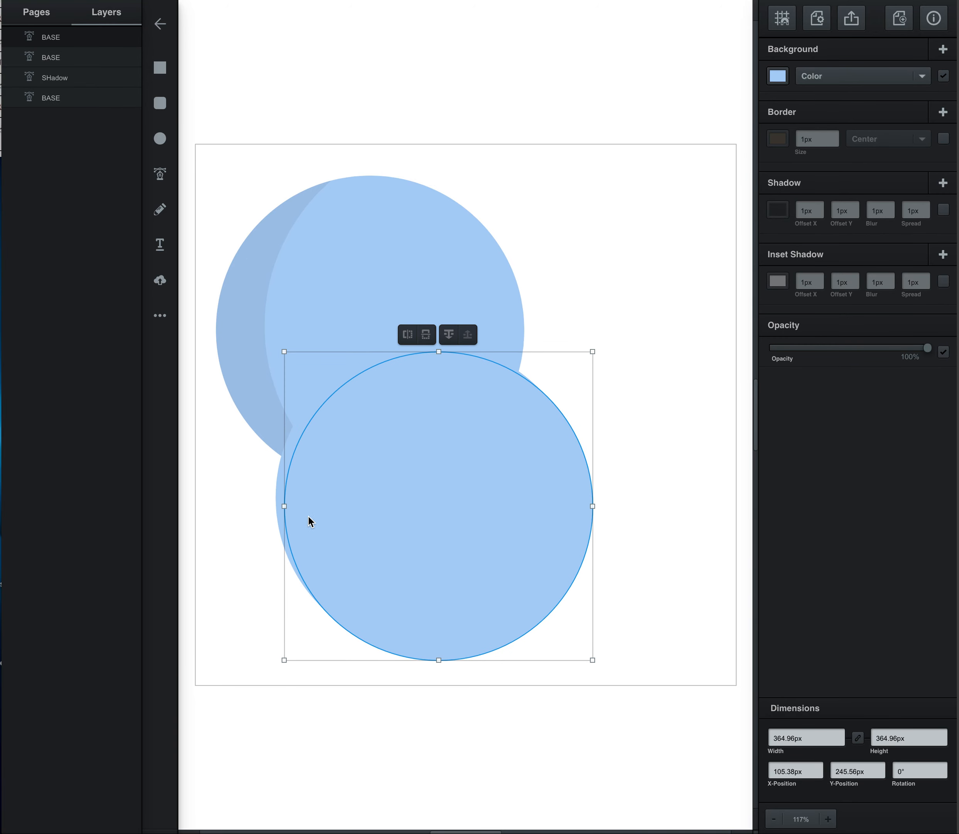
pyautogui.moveTo(287, 496); pyautogui.dragTo(277, 489)
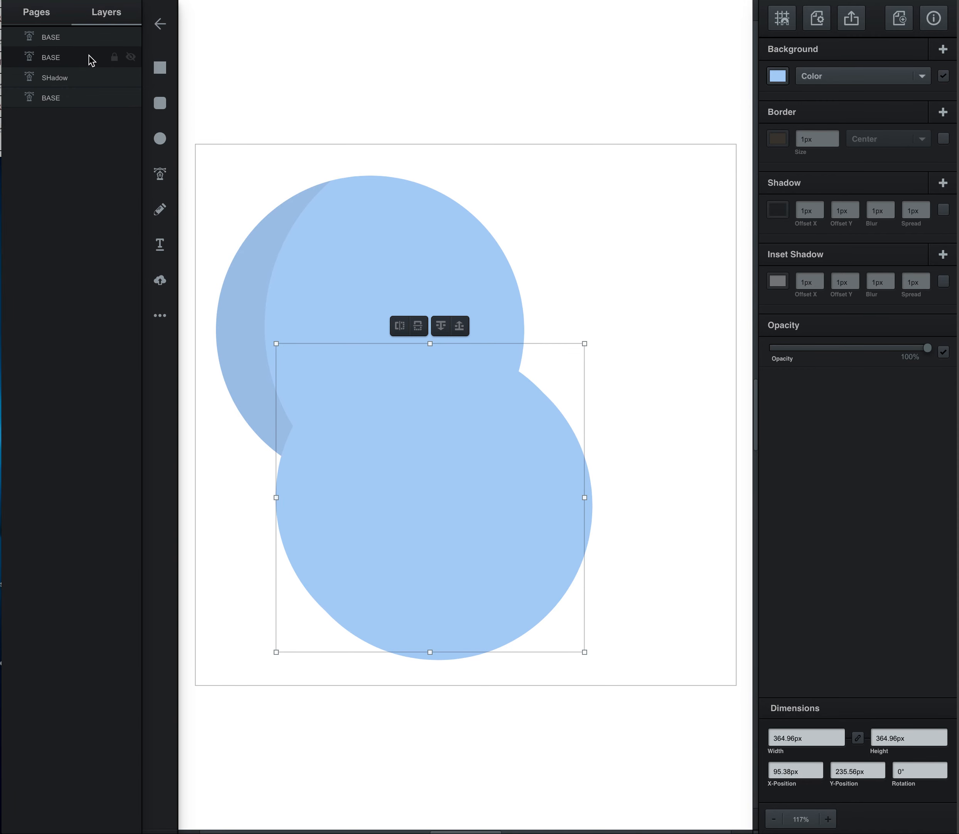
# Step: Rename the lower duplicated BASE layer as OUTLINE and the topmost one as CIRCLE
pyautogui.doubleClick(51, 58)
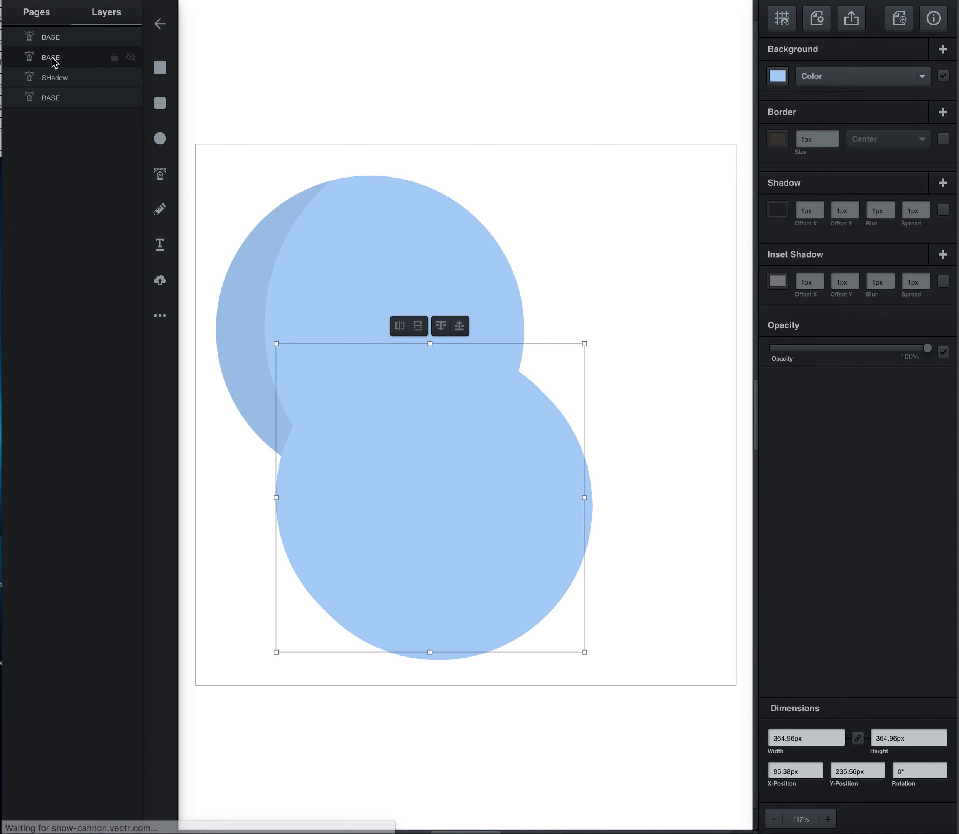
pyautogui.write('OUTLINE')
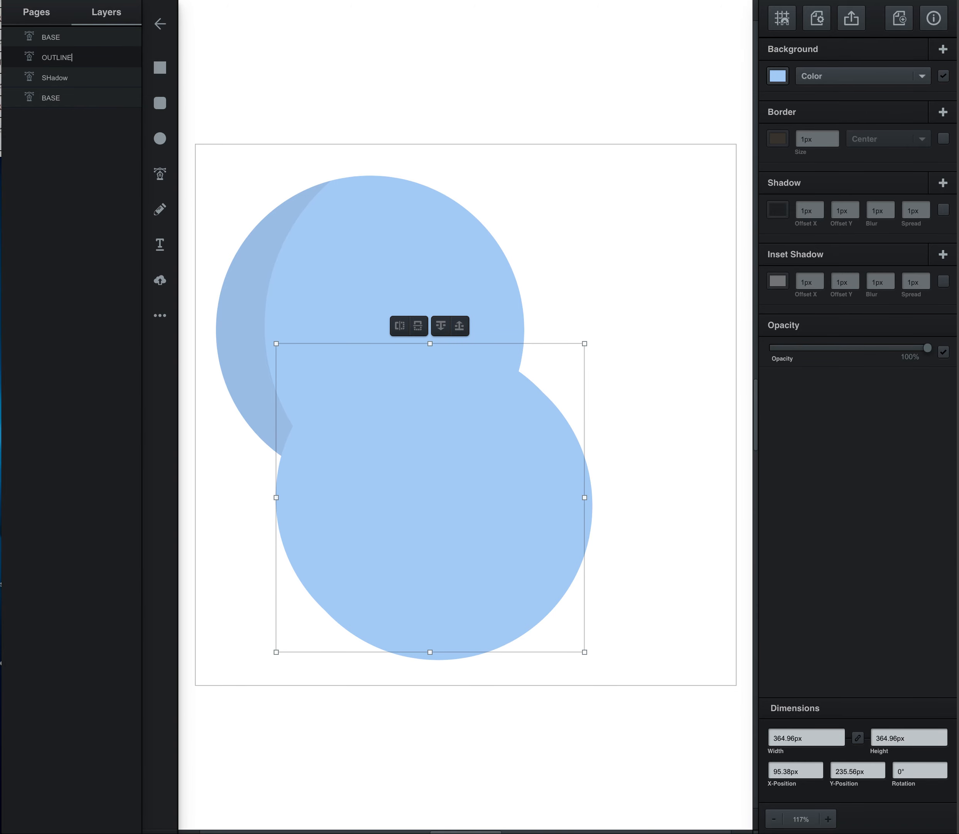
pyautogui.click(73, 42)
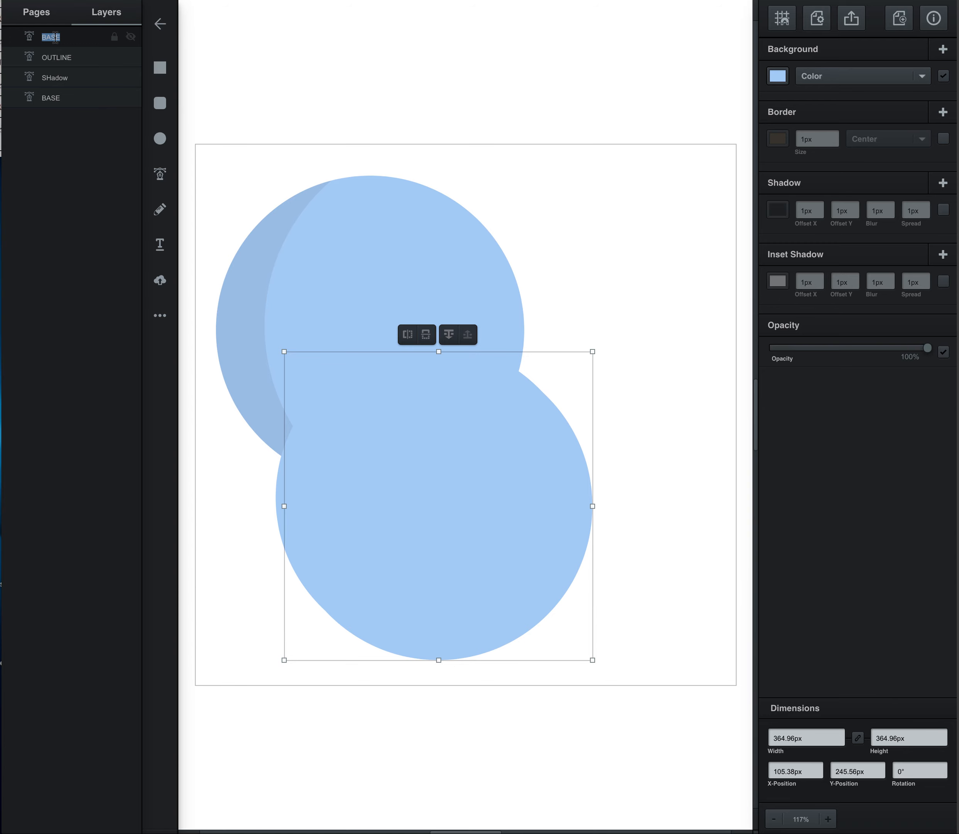
pyautogui.write('Cirlce')
pyautogui.doubleClick(53, 38)
pyautogui.write('CIRCLE')
pyautogui.press('Return')
# Step: Change the fill colour of the OUTLINE circle to black
pyautogui.click(87, 61)
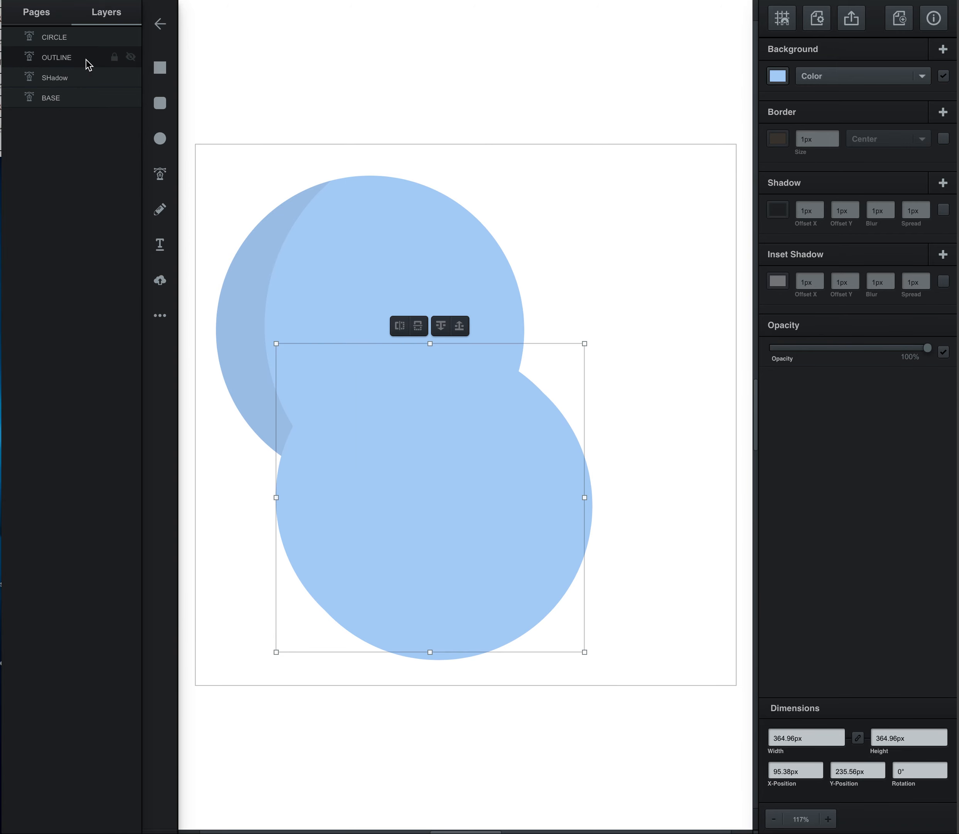
pyautogui.click(778, 76)
pyautogui.moveTo(674, 92); pyautogui.dragTo(593, 156)
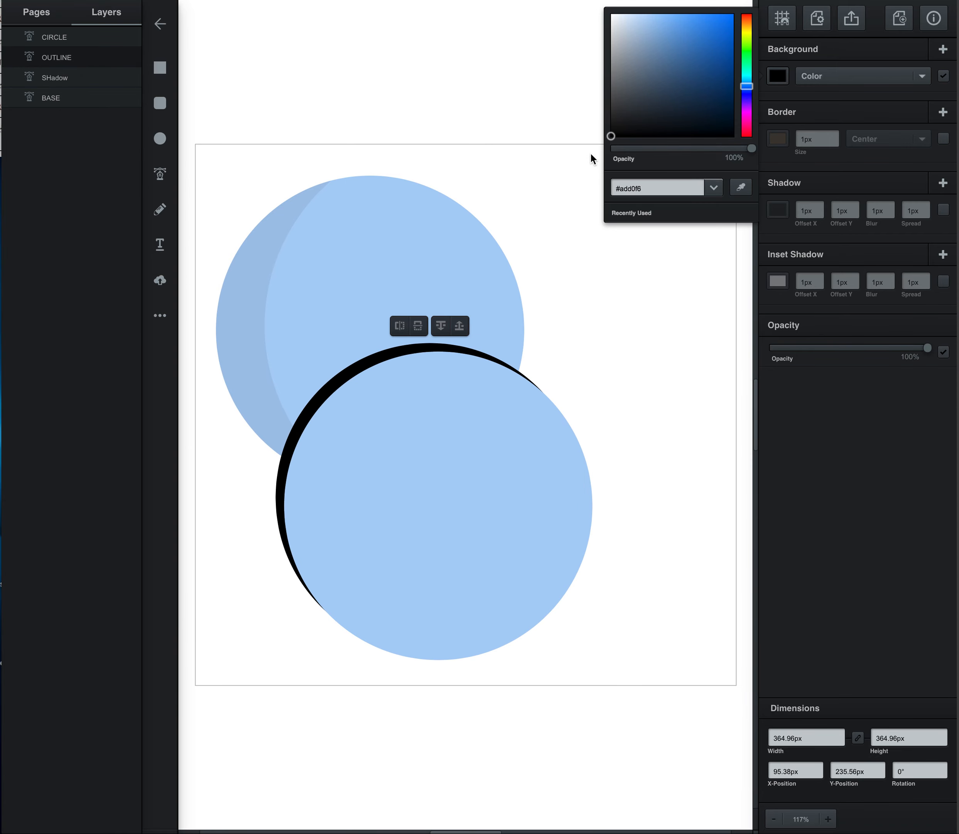
pyautogui.click(685, 371)
# Step: Move the CIRCLE shape level with the OUTLINE circle and slightly to its right, at about X 98.55 px, Y 235.56 px
pyautogui.moveTo(460, 544)
pyautogui.mouseDown()
pyautogui.moveTo(468, 526)
pyautogui.moveTo(454, 535)
pyautogui.mouseUp()
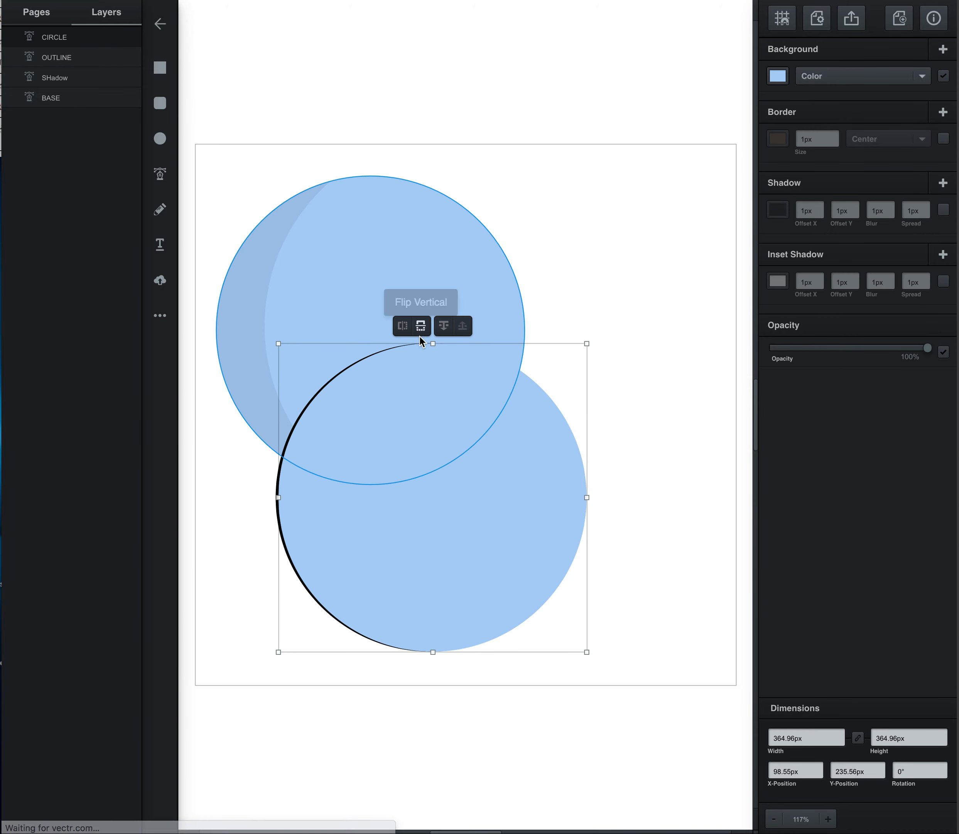
pyautogui.click(256, 518)
pyautogui.click(311, 517)
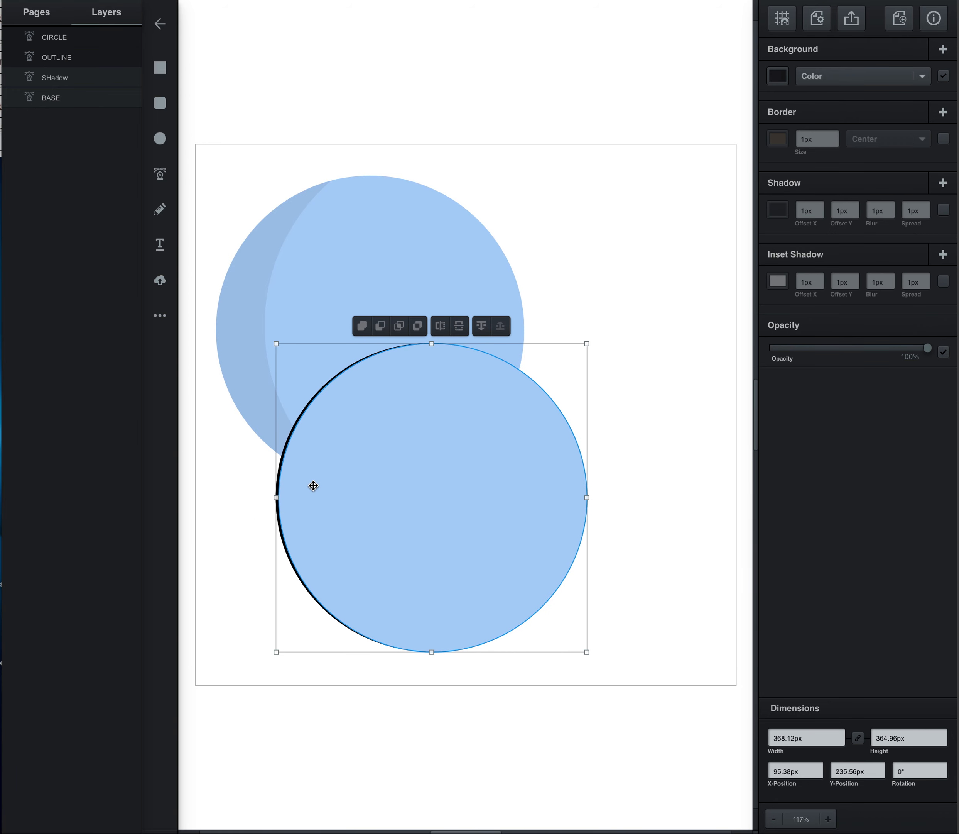
pyautogui.click(250, 481)
pyautogui.click(377, 492)
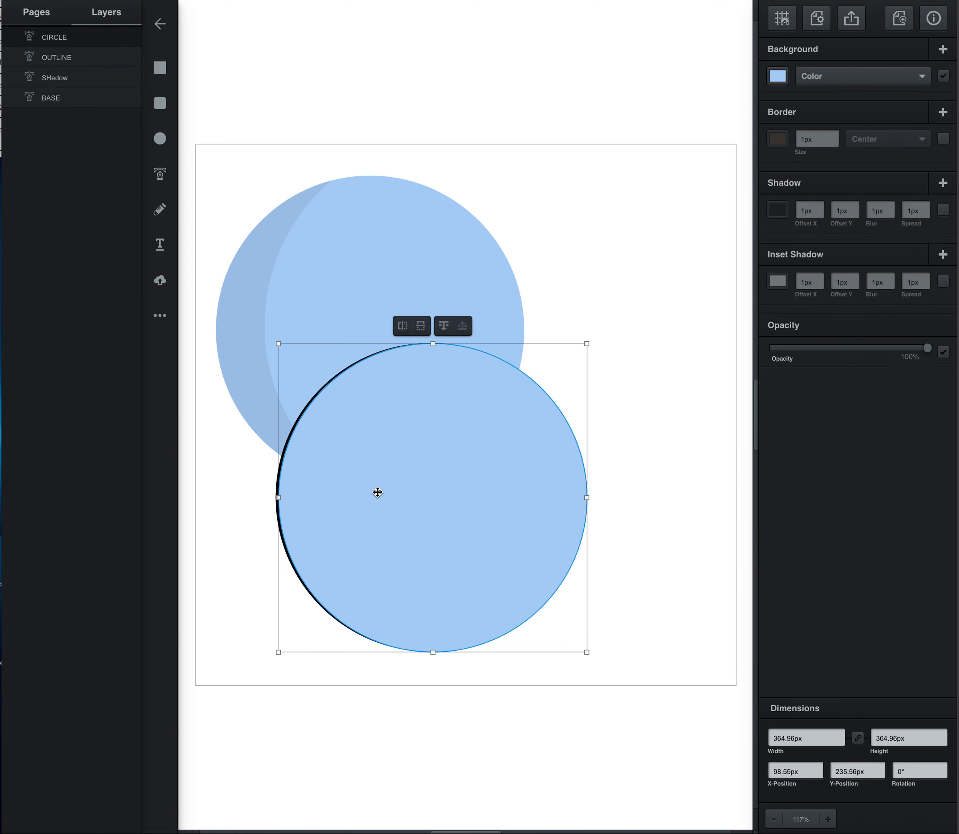
# Step: Nudge the CIRCLE shape sideways to X-position 96.55 px so only a hairline black crescent shows along its left edge
pyautogui.press('Right')
pyautogui.press('Right')
pyautogui.press('Right')
pyautogui.press('Right')
pyautogui.press('Right')
pyautogui.press('Right')
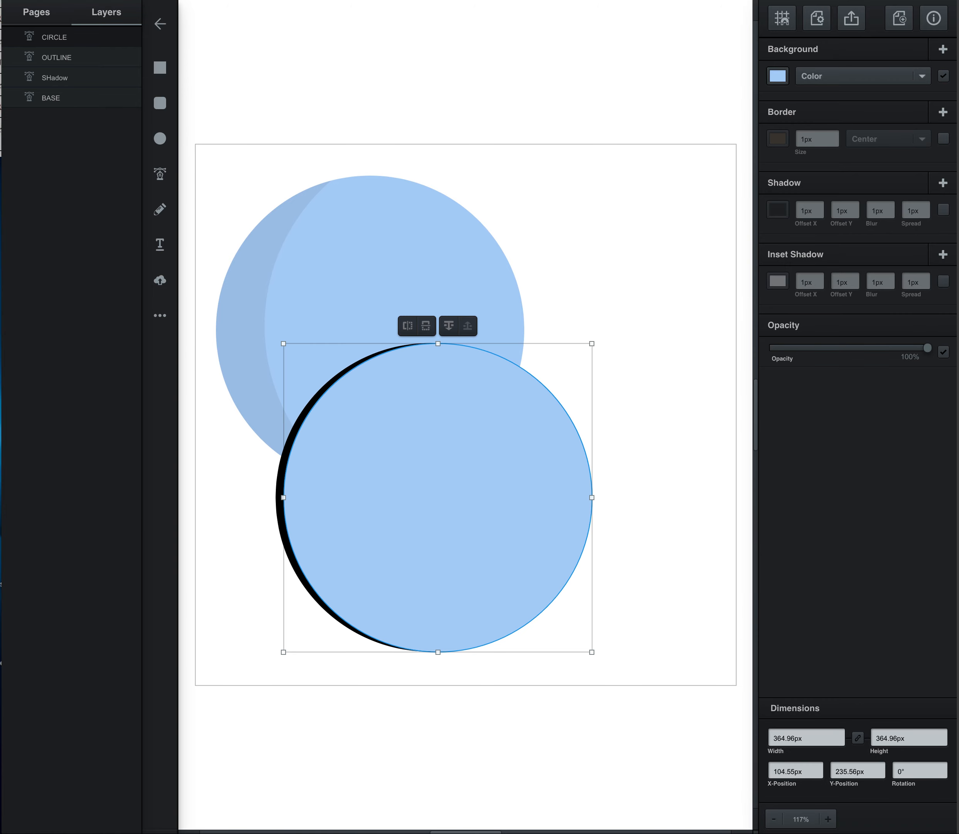
pyautogui.press('Left')
pyautogui.press('Left')
pyautogui.press('Left')
pyautogui.press('Left')
pyautogui.press('Left')
pyautogui.press('Left')
pyautogui.press('Left')
pyautogui.press('Left')
pyautogui.press('Left')
pyautogui.press('Left')
pyautogui.press('Left')
pyautogui.press('Left')
pyautogui.press('Left')
pyautogui.press('Left')
pyautogui.press('Left')
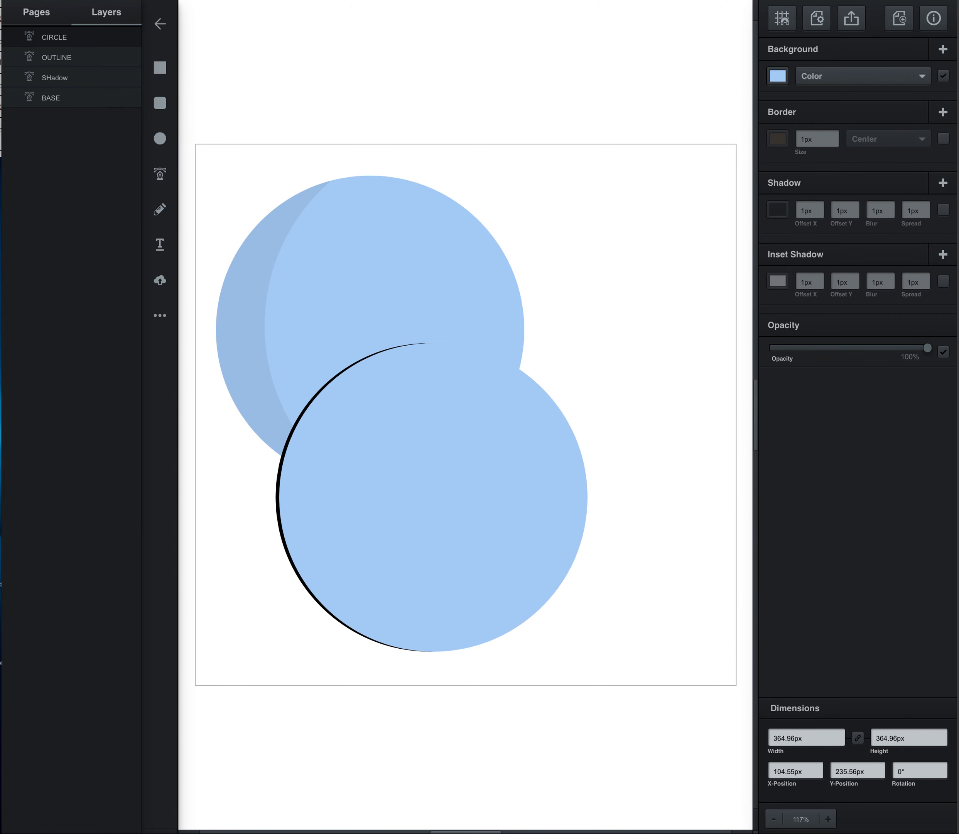
pyautogui.press('Left')
pyautogui.press('Right')
pyautogui.press('Left')
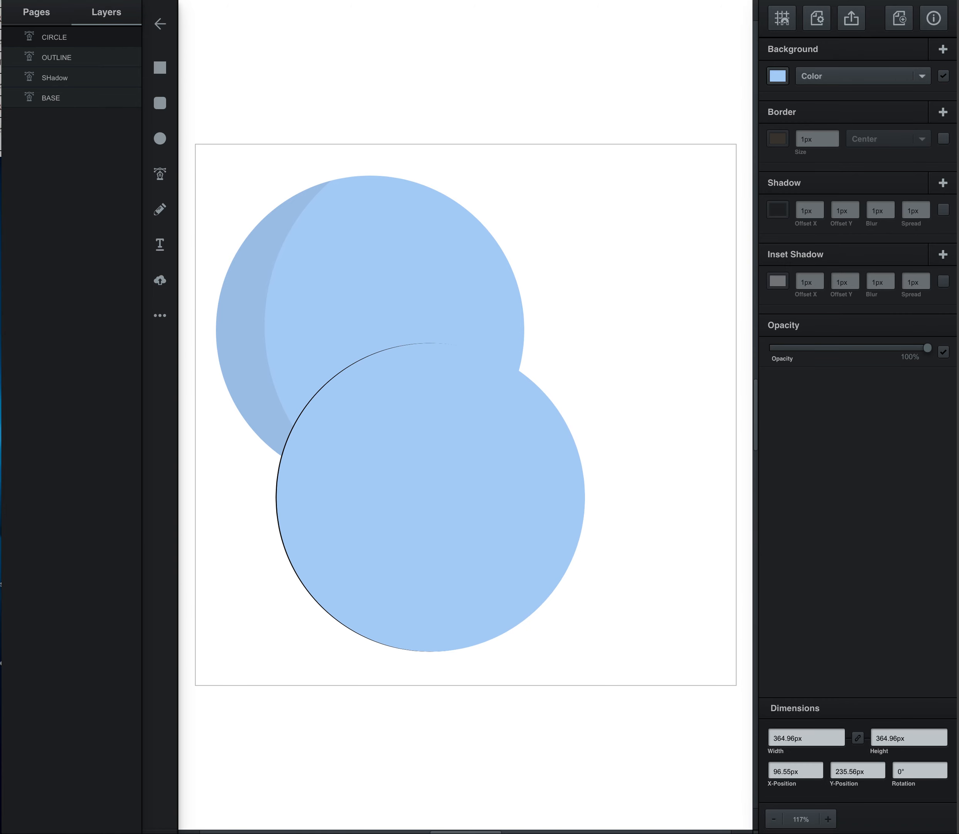
# Step: Subtract the CIRCLE shape from the black OUTLINE circle and place the remaining thin crescent along the BASE circle's left edge
pyautogui.moveTo(212, 478); pyautogui.dragTo(319, 544)
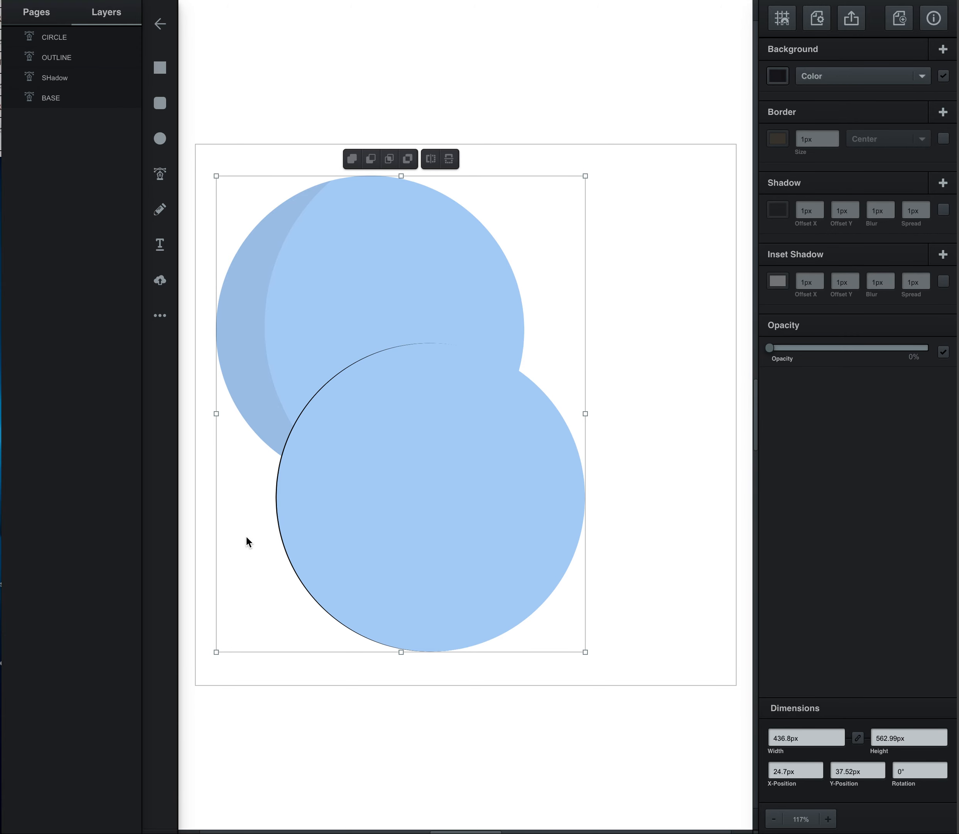
pyautogui.moveTo(259, 583); pyautogui.dragTo(331, 566)
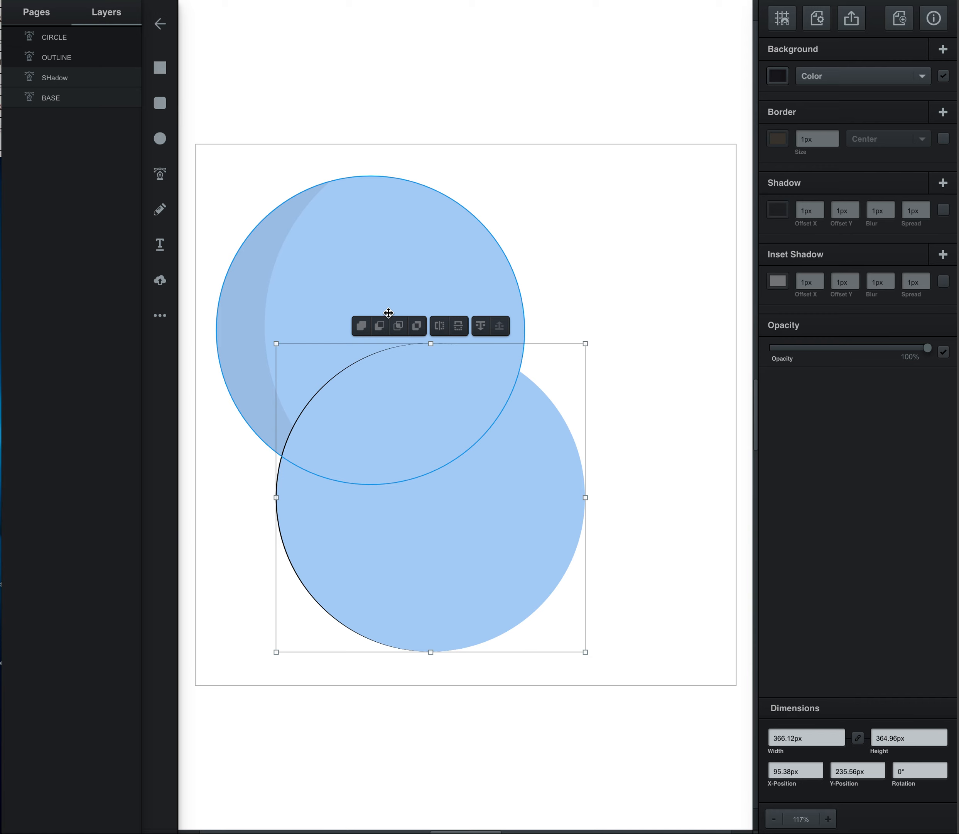
pyautogui.click(379, 326)
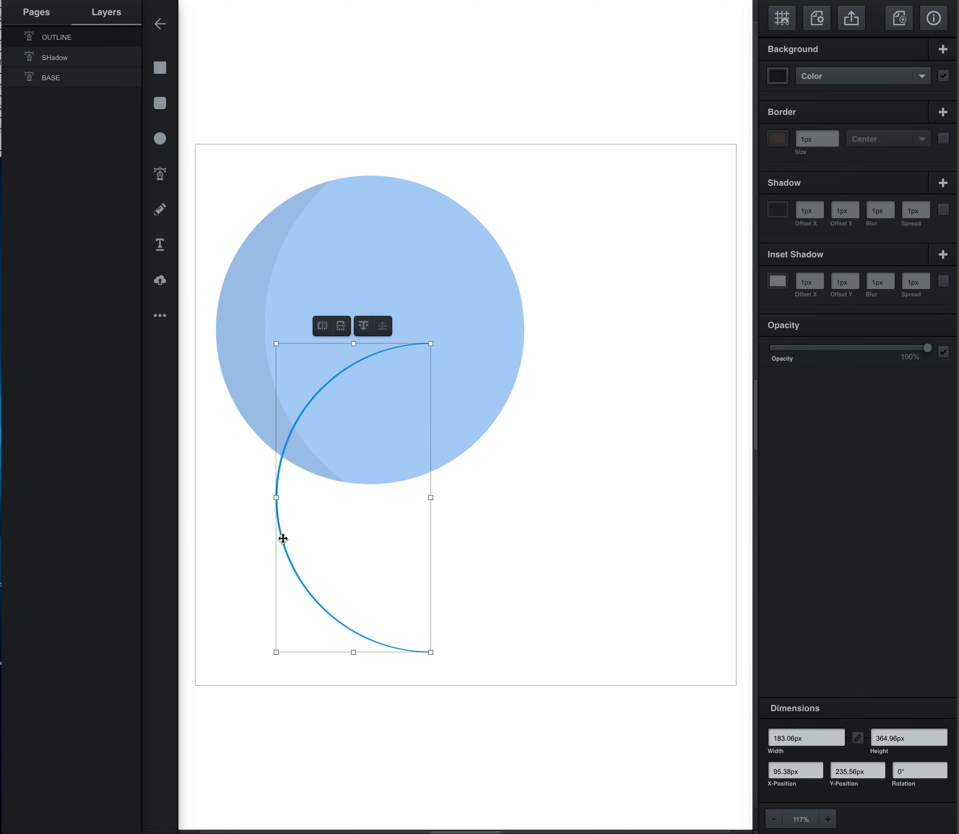
pyautogui.moveTo(282, 538); pyautogui.dragTo(222, 370)
pyautogui.click(587, 195)
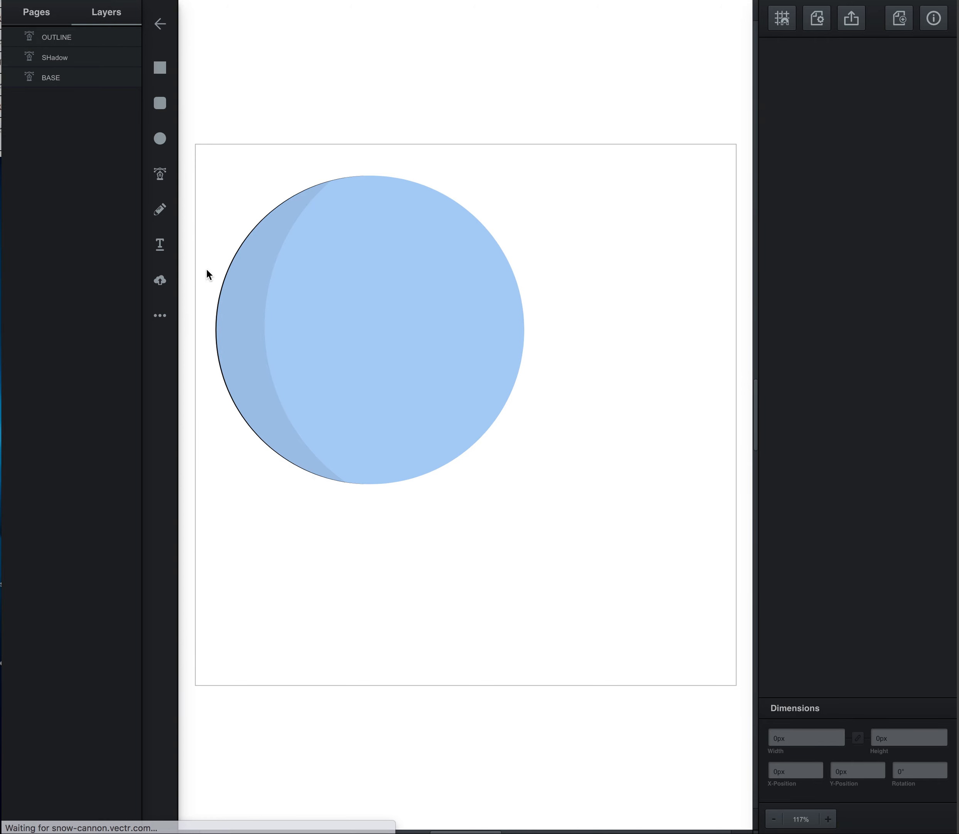
# Step: Duplicate the OUTLINE crescent, rotate the copy to 210°, and fit it along the BASE circle's lower-right edge
pyautogui.click(94, 39)
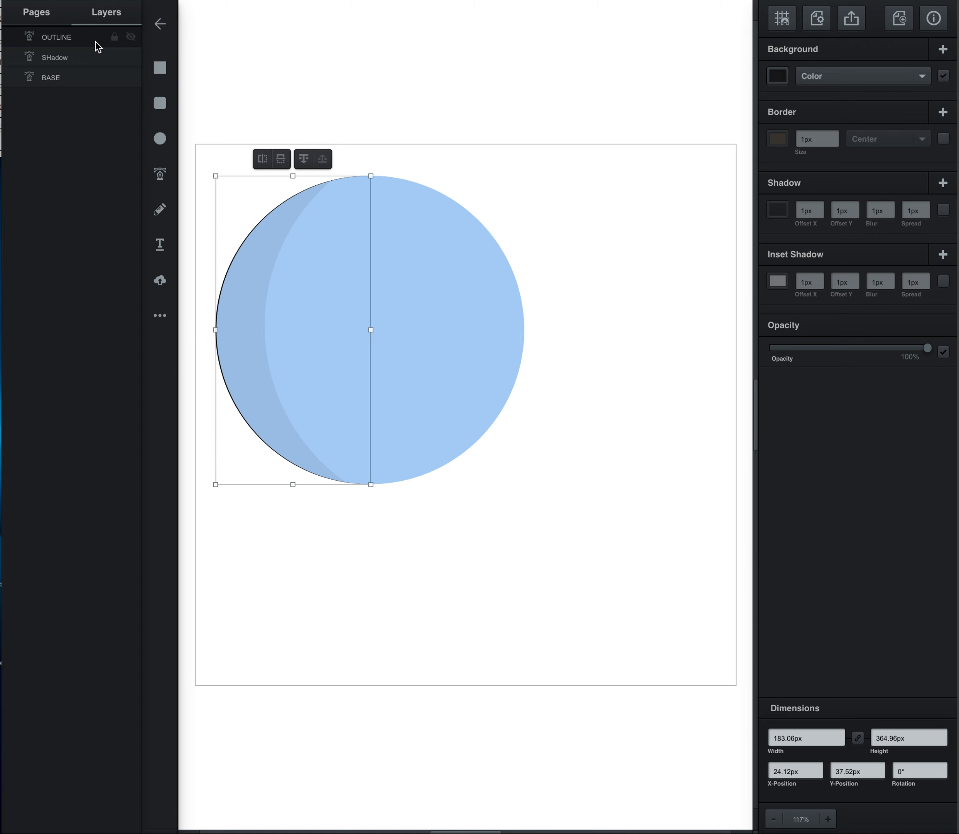
pyautogui.hotkey('ctrl', 'd')
pyautogui.moveTo(385, 501); pyautogui.dragTo(335, 78)
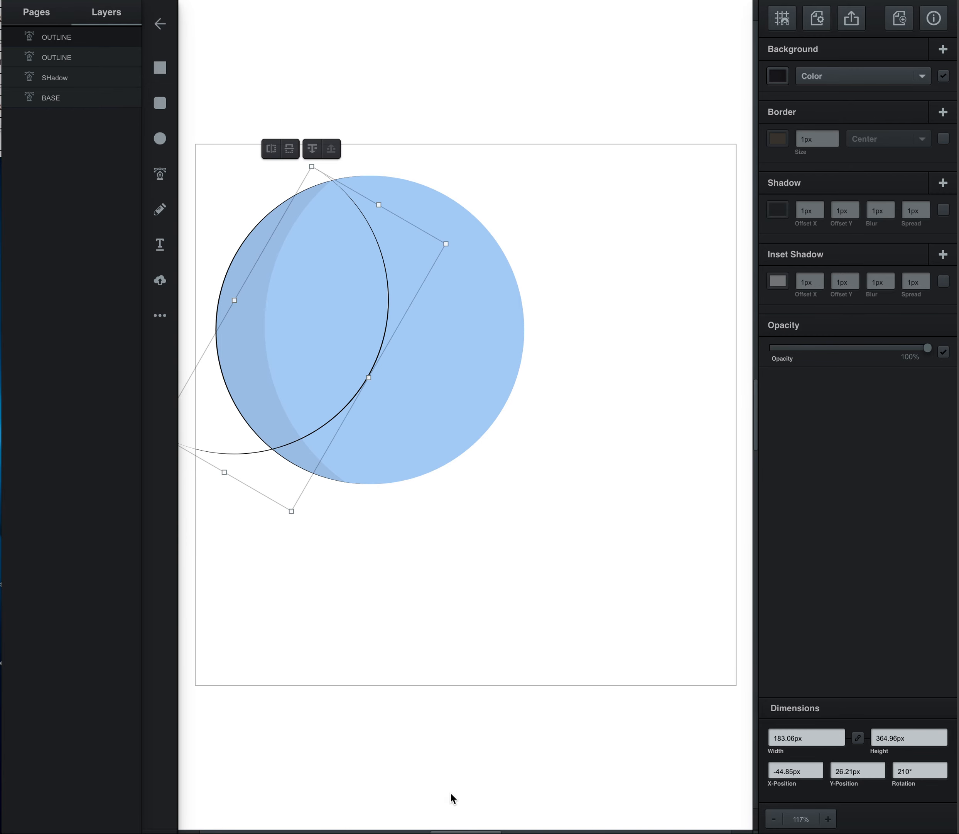
pyautogui.moveTo(344, 406); pyautogui.dragTo(480, 437)
pyautogui.click(639, 576)
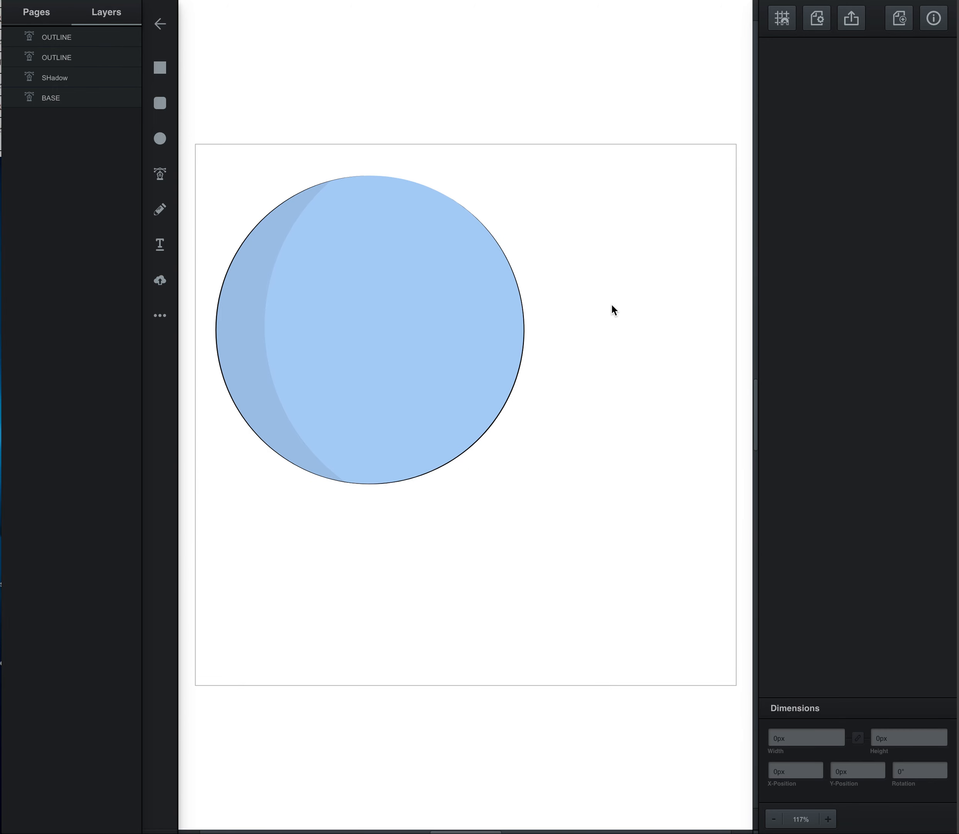
# Step: Group both outlines, the shadow and the base circle, and rename the group as Head
pyautogui.moveTo(206, 173); pyautogui.dragTo(542, 474)
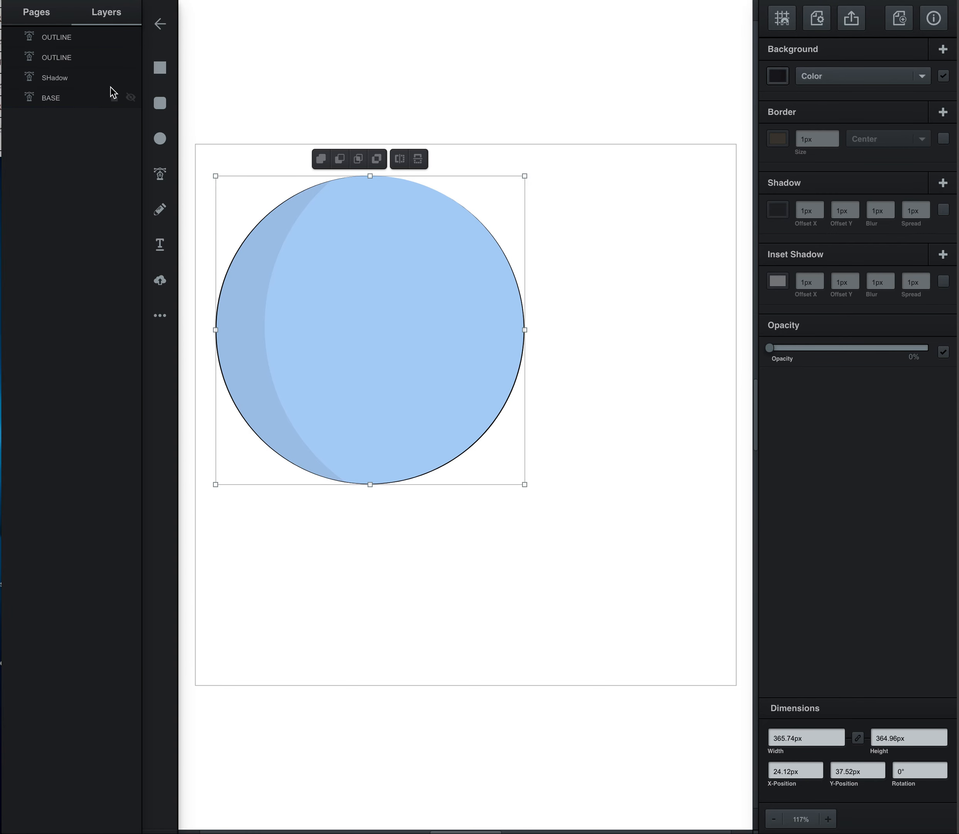
pyautogui.hotkey('ctrl', 'g')
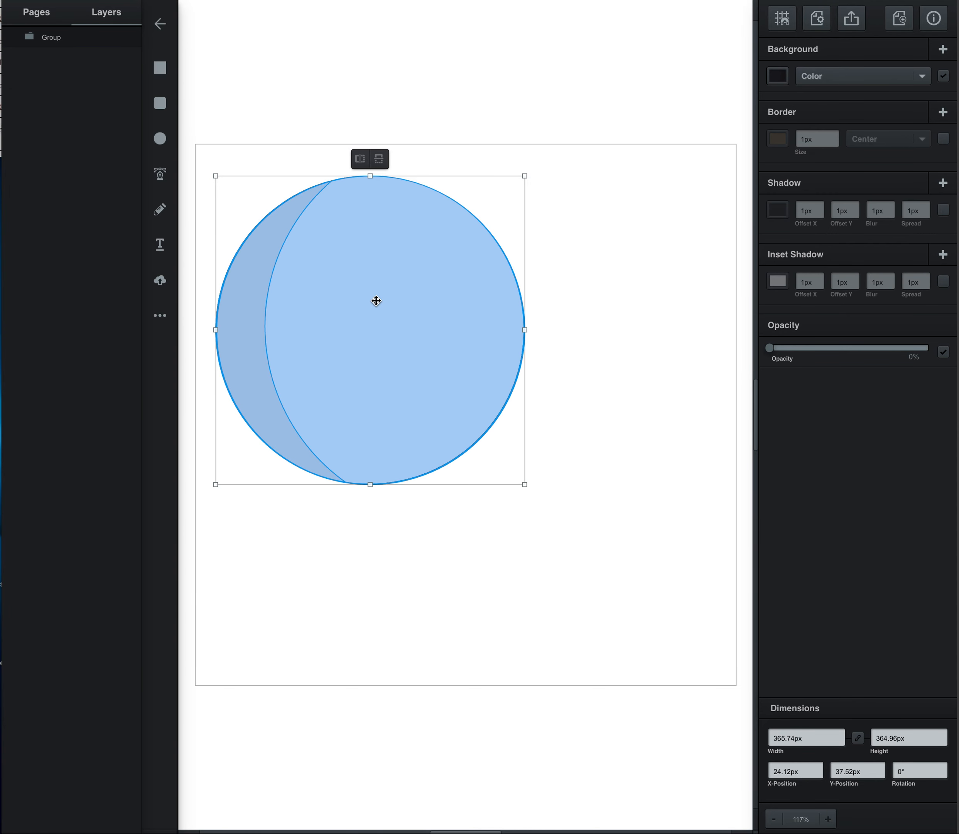
pyautogui.doubleClick(50, 37)
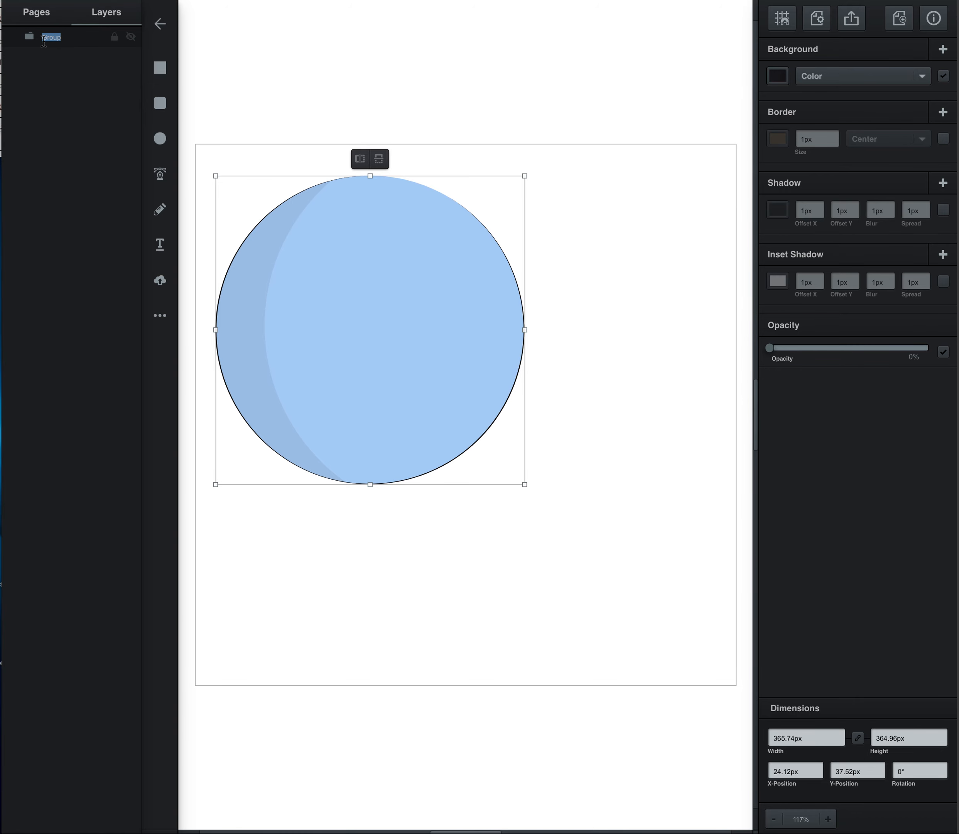
pyautogui.write('H')
# Step: Move the Head group toward the middle of the artboard, to about X 114.72 px, Y 123.85 px, and deselect it
pyautogui.moveTo(486, 336); pyautogui.dragTo(526, 390)
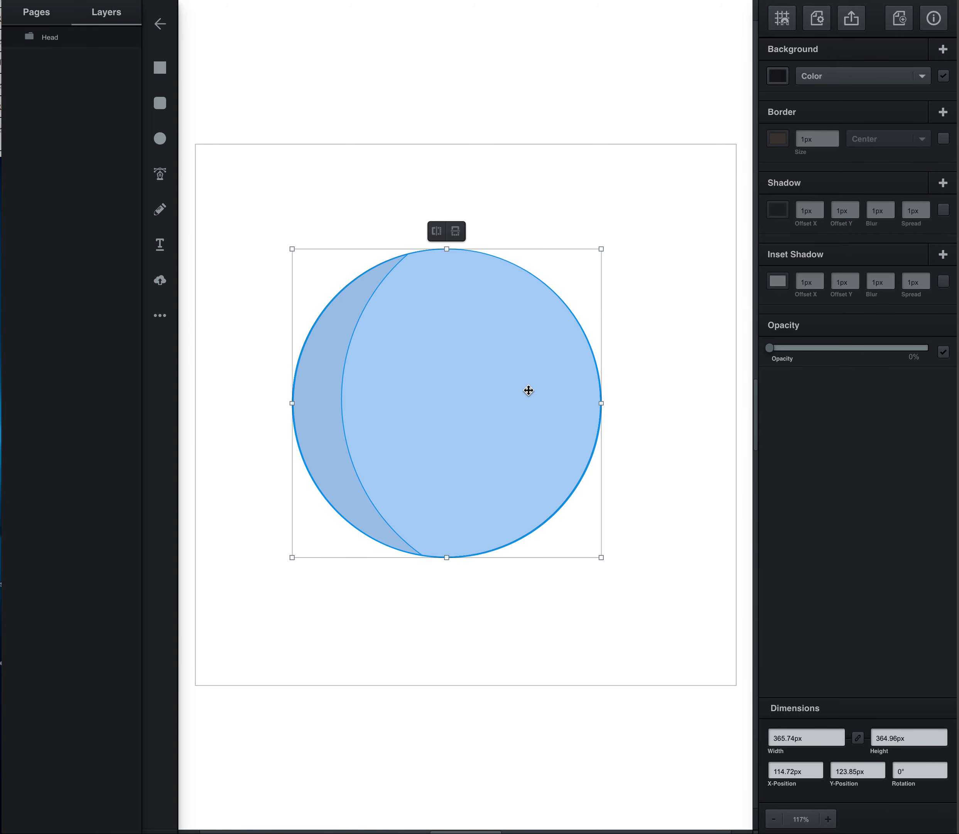
pyautogui.click(677, 281)
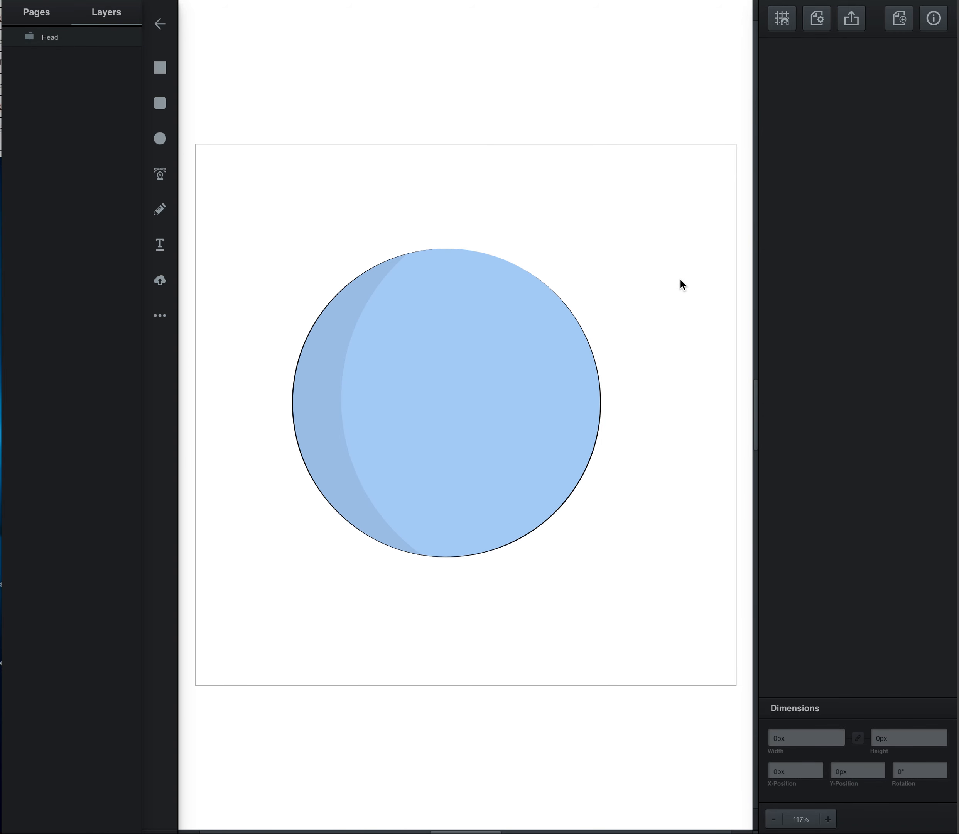